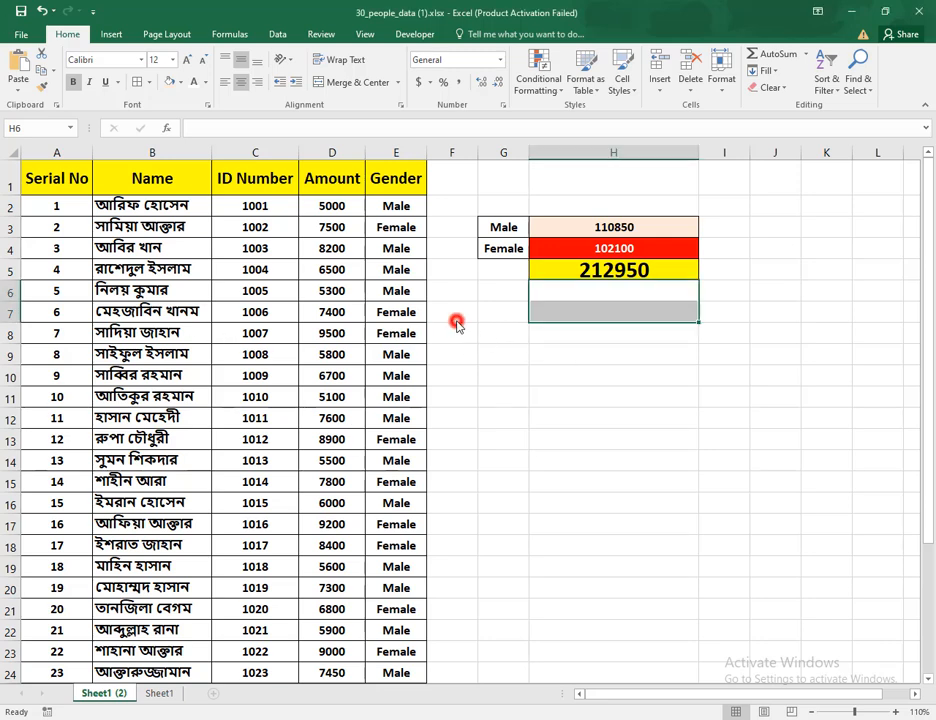
# Step: Examine the Amount and Gender columns of the people table, including the total below the last row
pyautogui.click(474, 351)
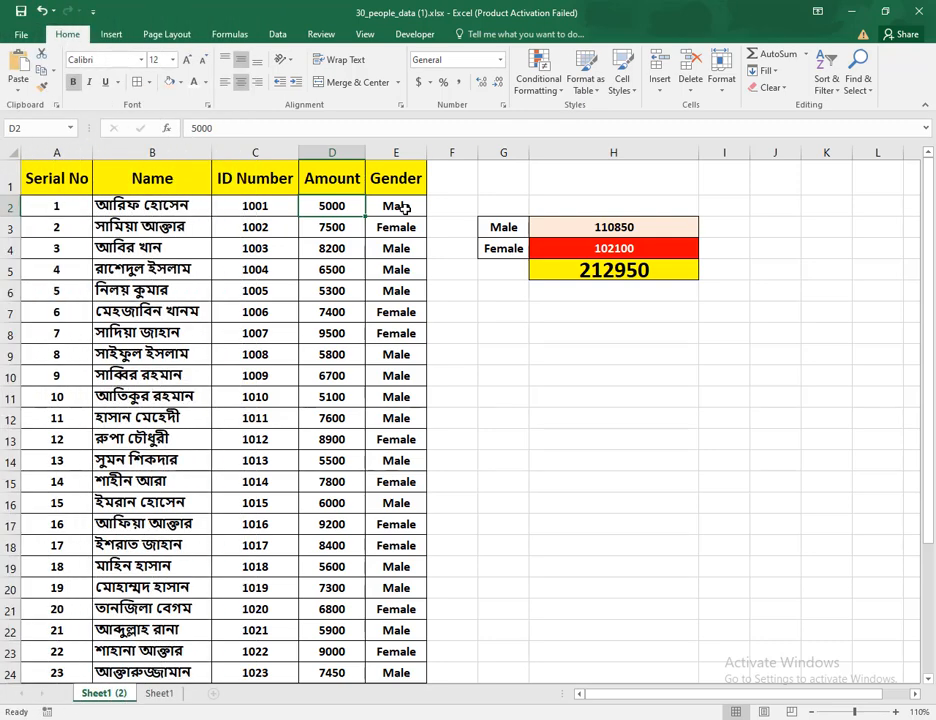
pyautogui.scroll(-6, 420, 450)
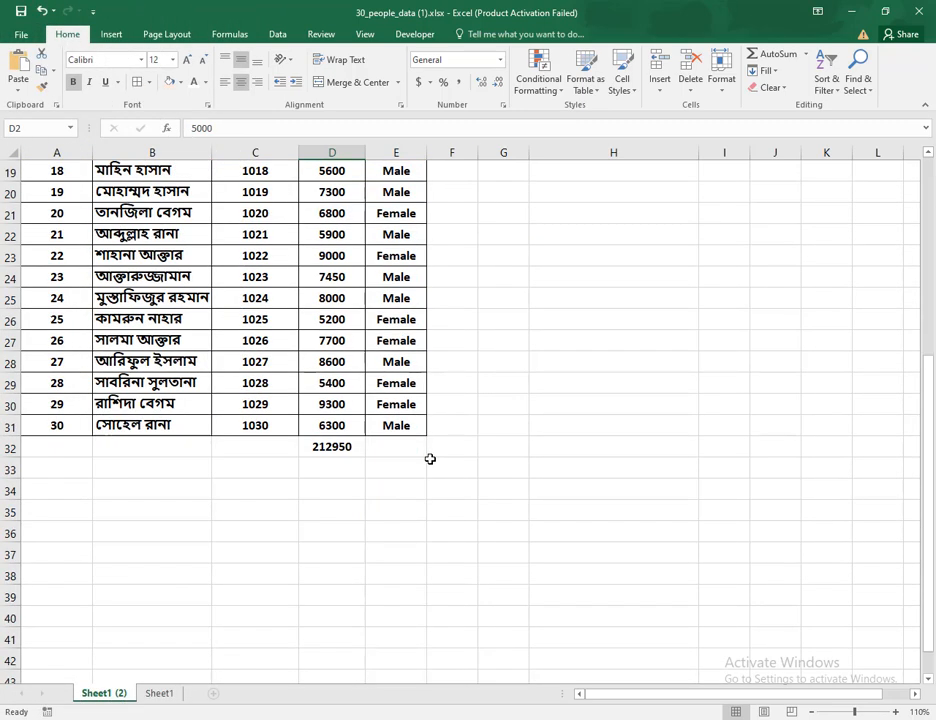
pyautogui.scroll(6, 410, 438)
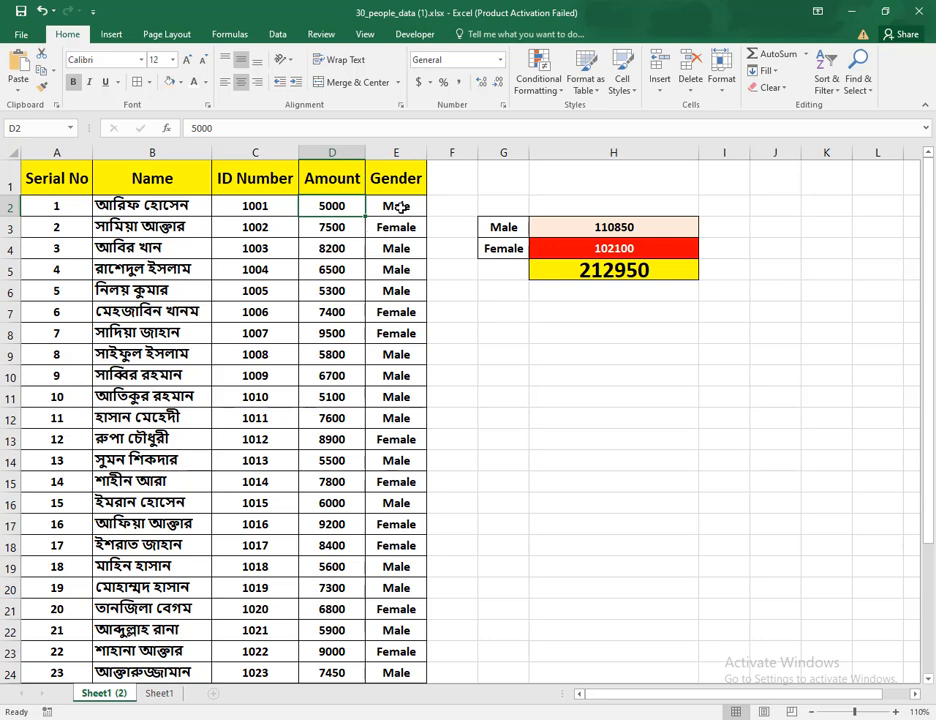
pyautogui.click(347, 206)
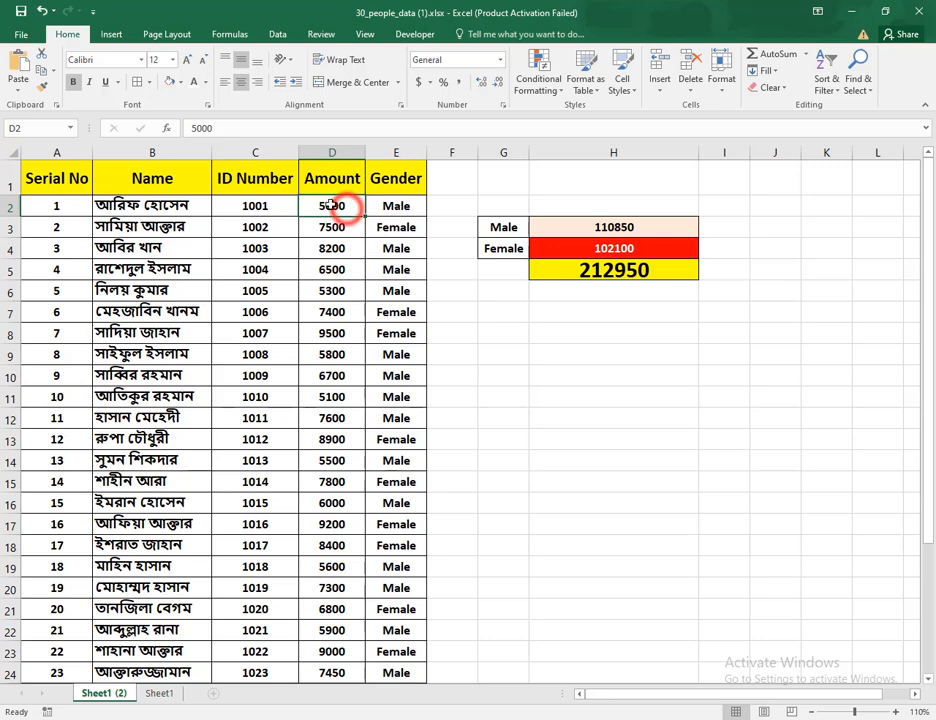
pyautogui.click(405, 207)
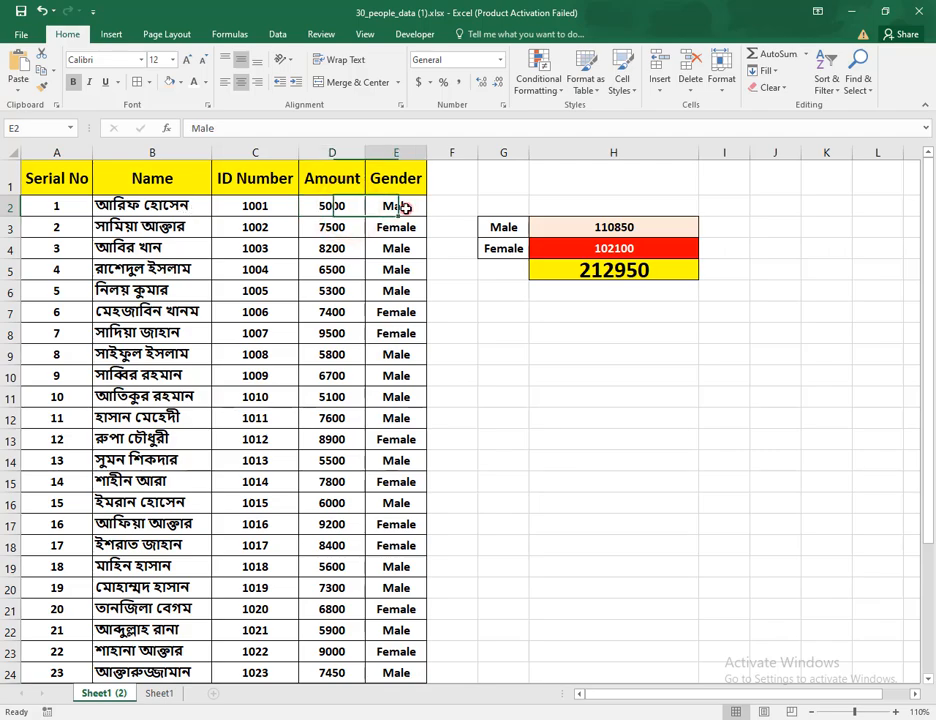
pyautogui.click(337, 205)
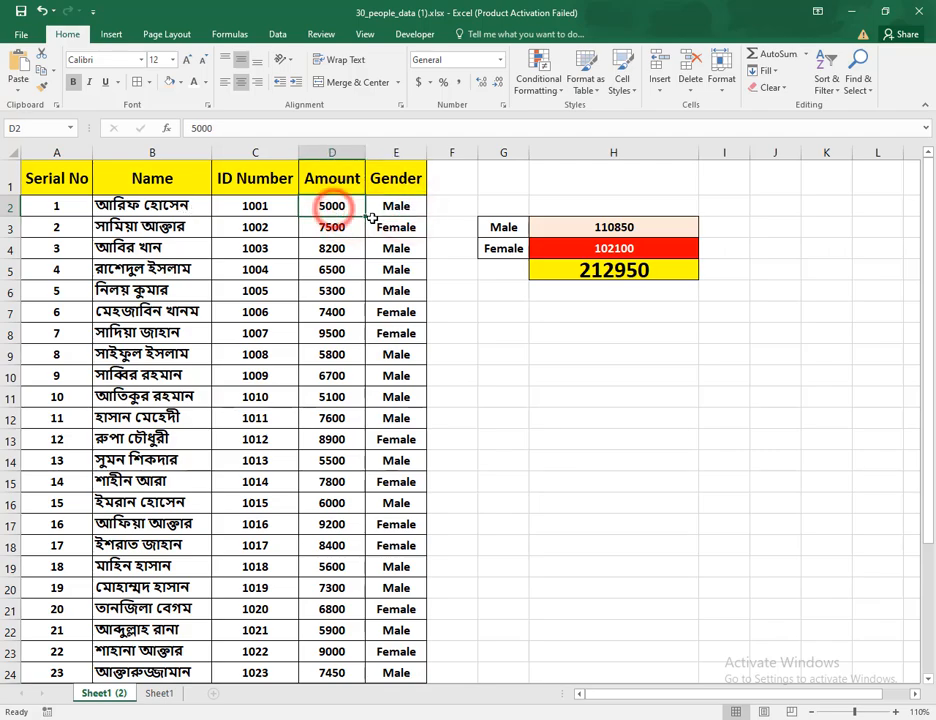
pyautogui.click(409, 206)
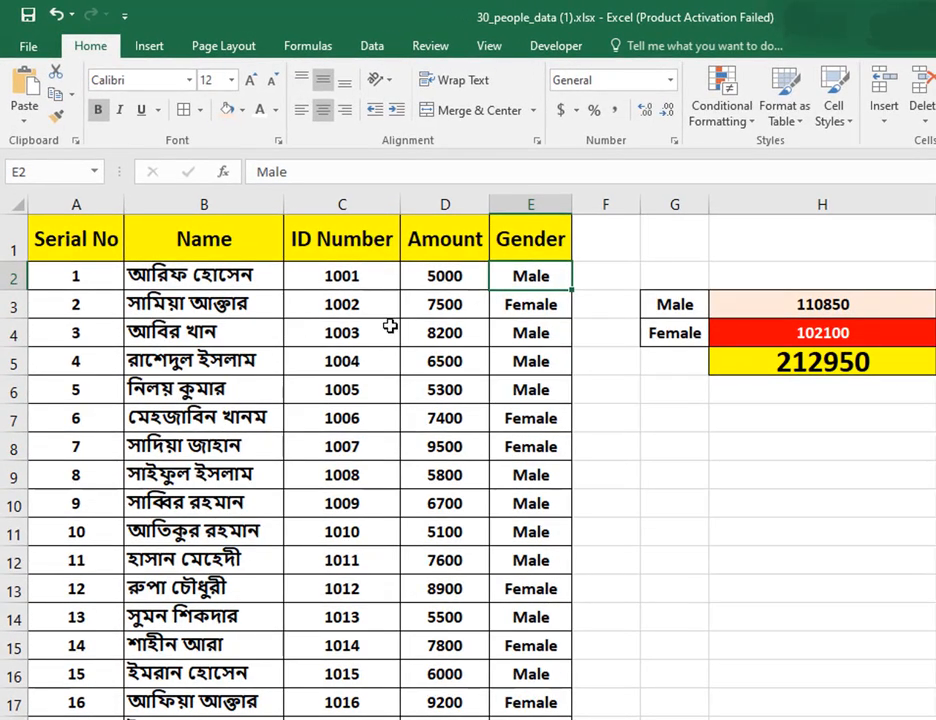
pyautogui.click(555, 312)
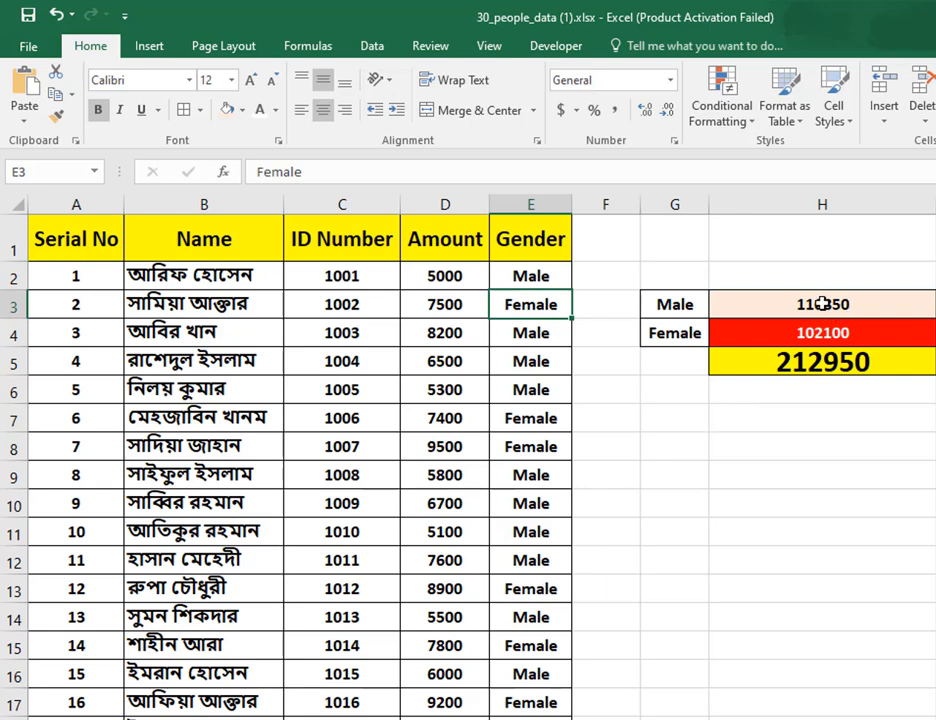
# Step: Inspect the formulas behind the Male, Female and combined totals in H3:H5
pyautogui.click(863, 309)
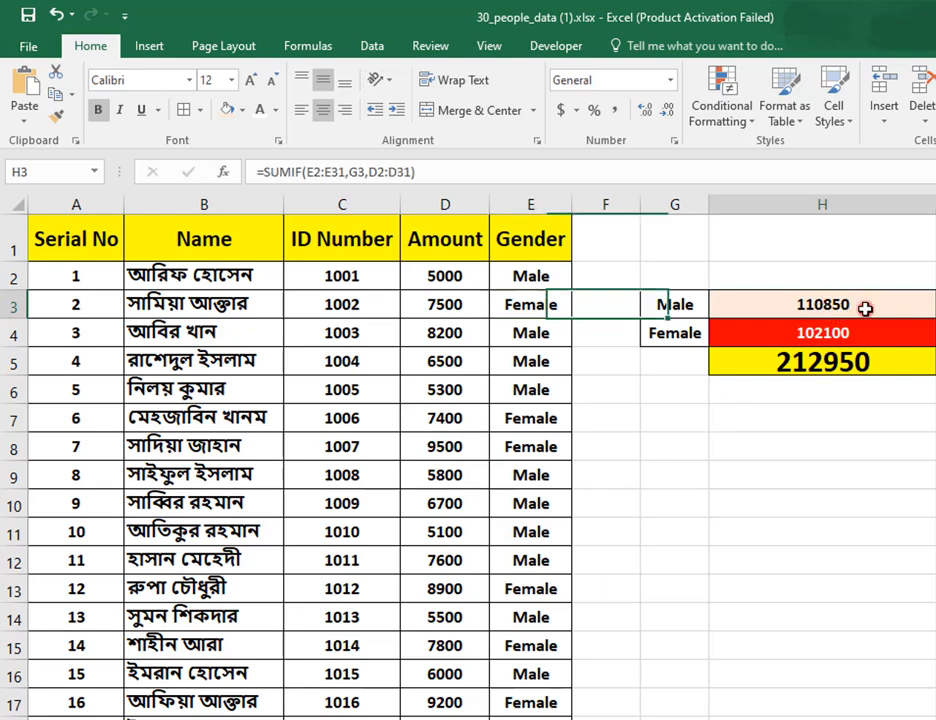
pyautogui.click(840, 341)
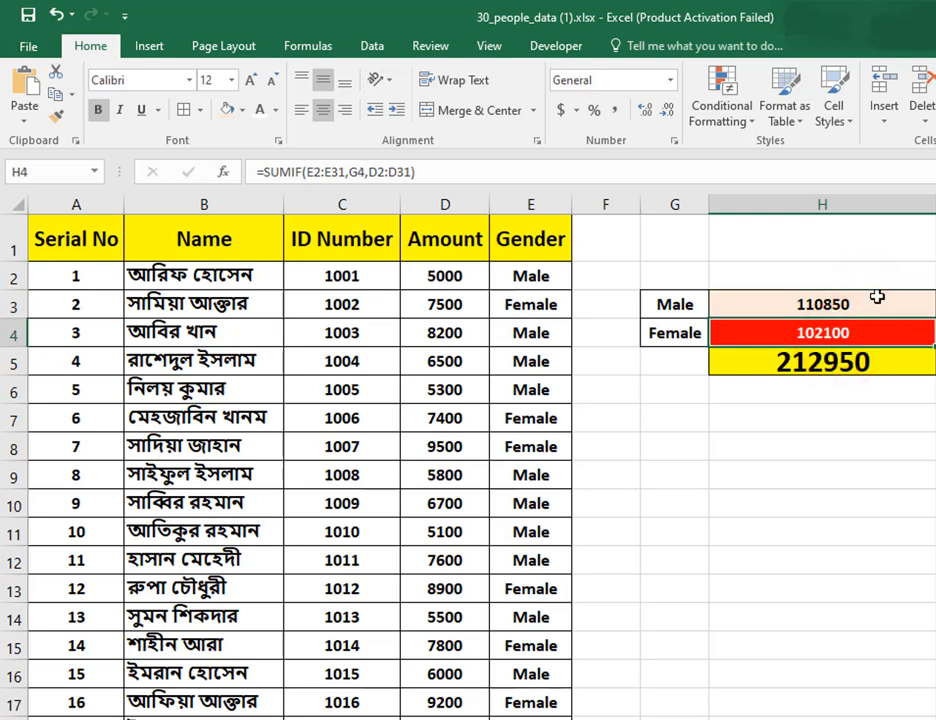
pyautogui.click(870, 364)
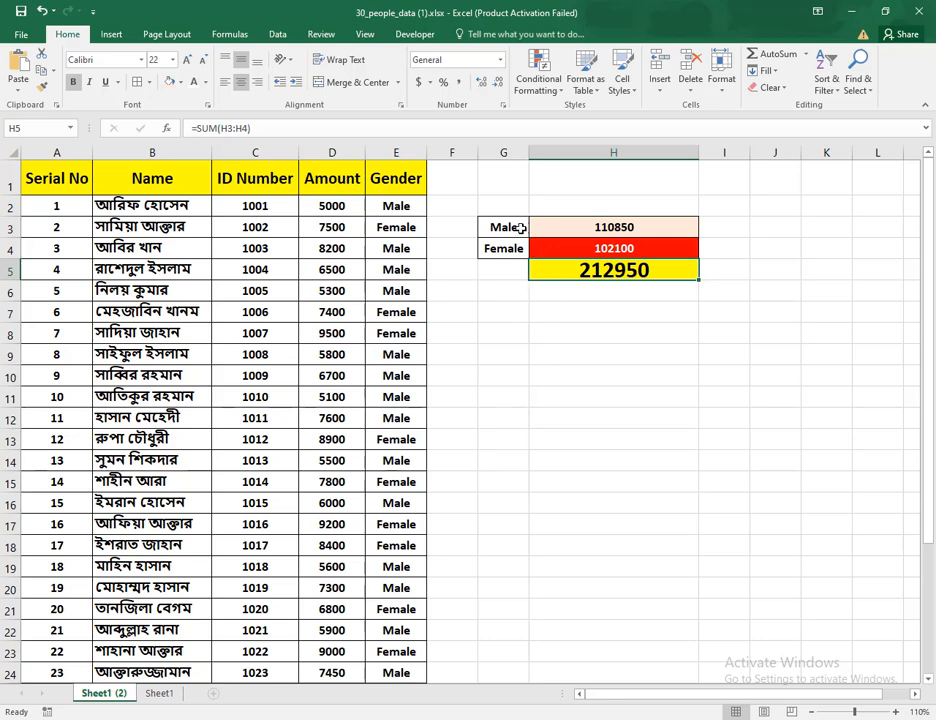
pyautogui.moveTo(517, 231); pyautogui.dragTo(619, 268)
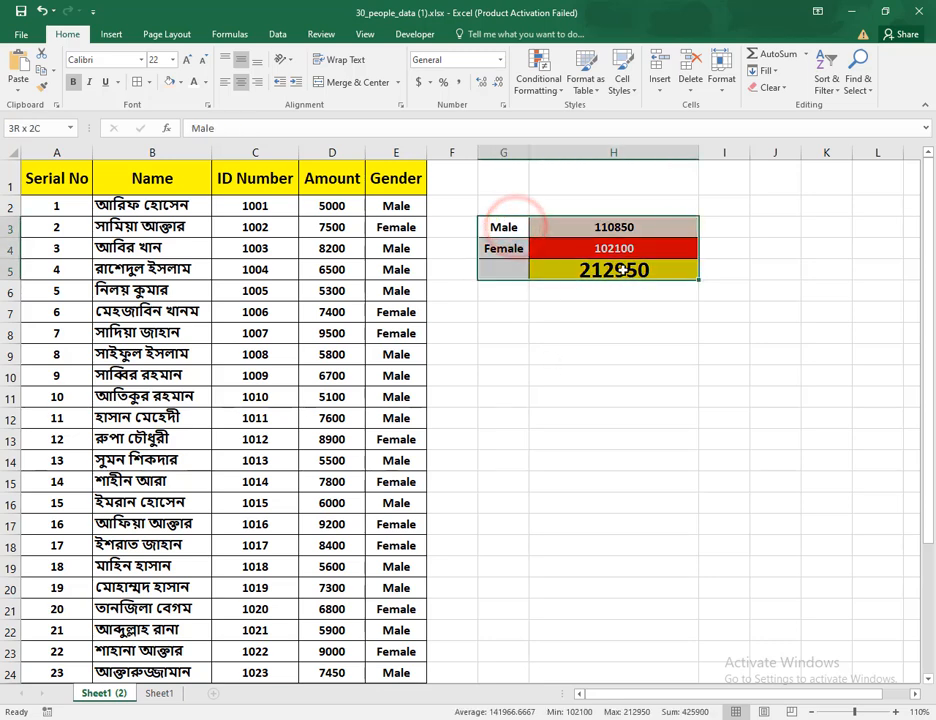
pyautogui.click(545, 336)
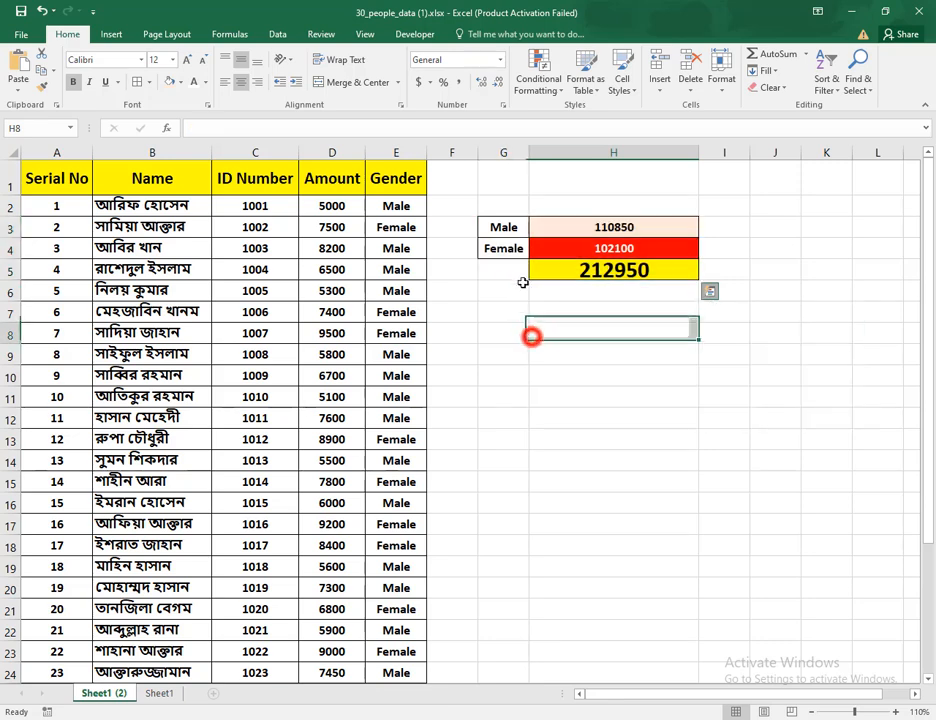
# Step: Copy the Male and Female labels from G3:G4 into G10:G11
pyautogui.click(507, 230)
pyautogui.moveTo(507, 230)
pyautogui.mouseDown()
pyautogui.moveTo(512, 253)
pyautogui.moveTo(510, 243)
pyautogui.mouseUp()
pyautogui.click(516, 305)
pyautogui.hotkey('ctrl', 'c')
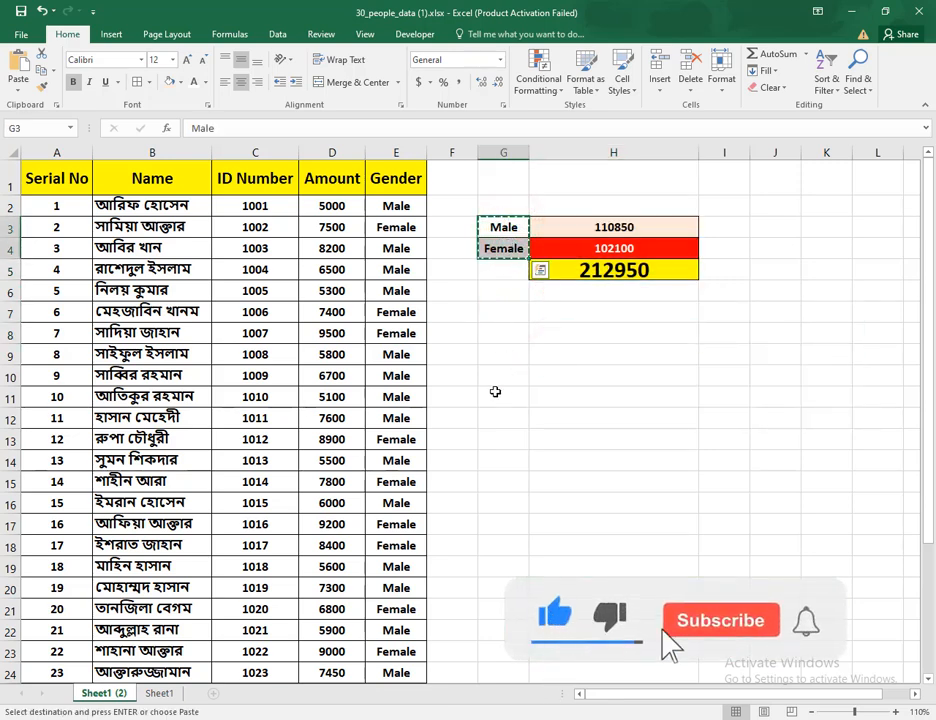
pyautogui.click(497, 378)
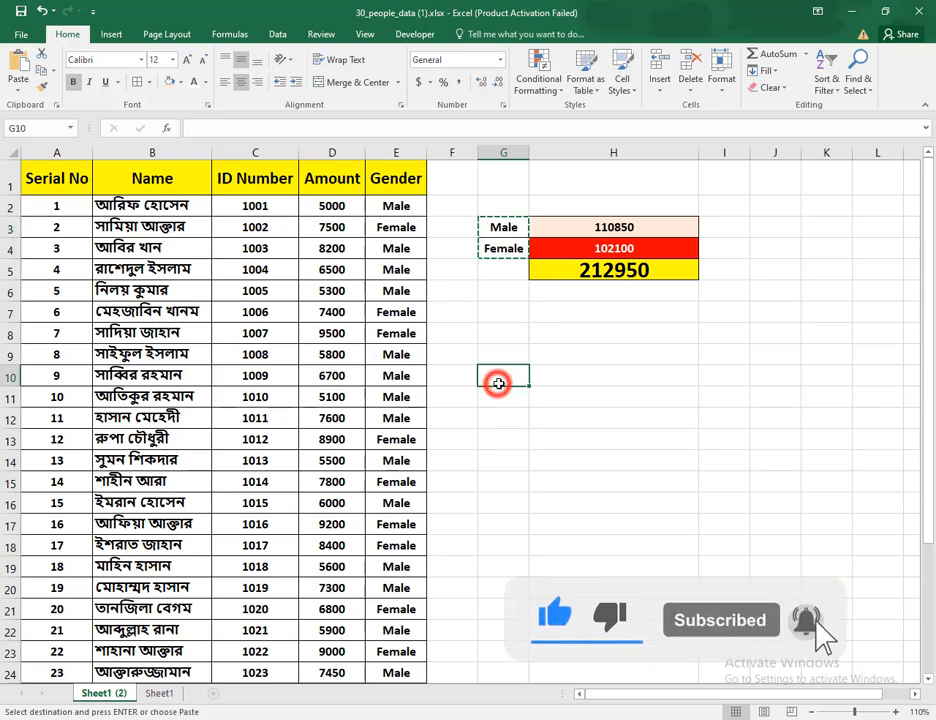
pyautogui.hotkey('ctrl', 'v')
pyautogui.click(581, 379)
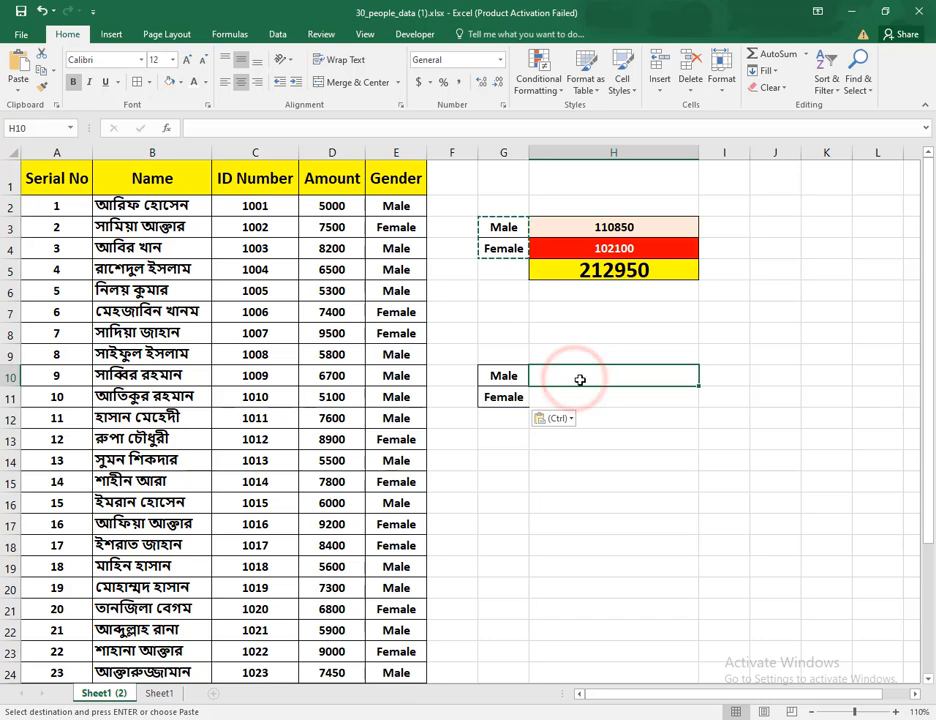
pyautogui.click(581, 379)
pyautogui.click(569, 377)
pyautogui.doubleClick(585, 378)
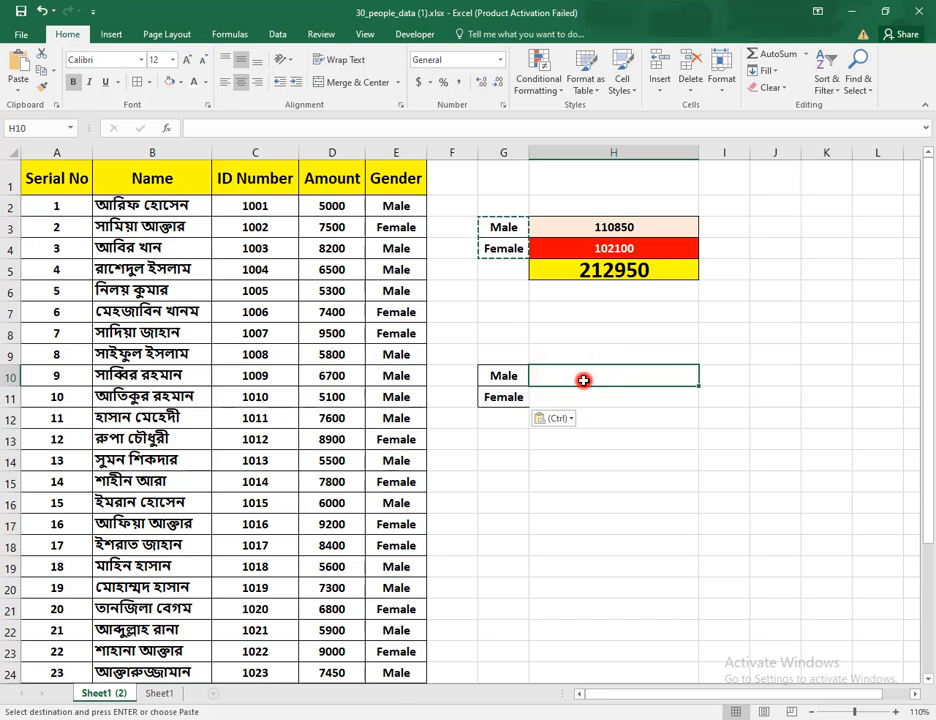
pyautogui.write('=')
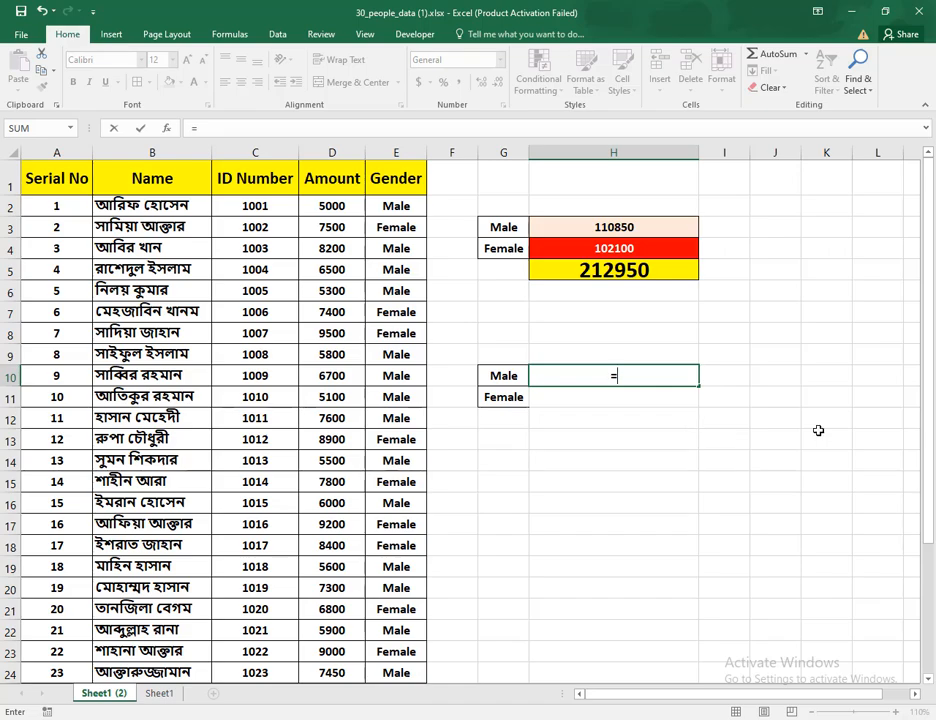
pyautogui.write('sumif')
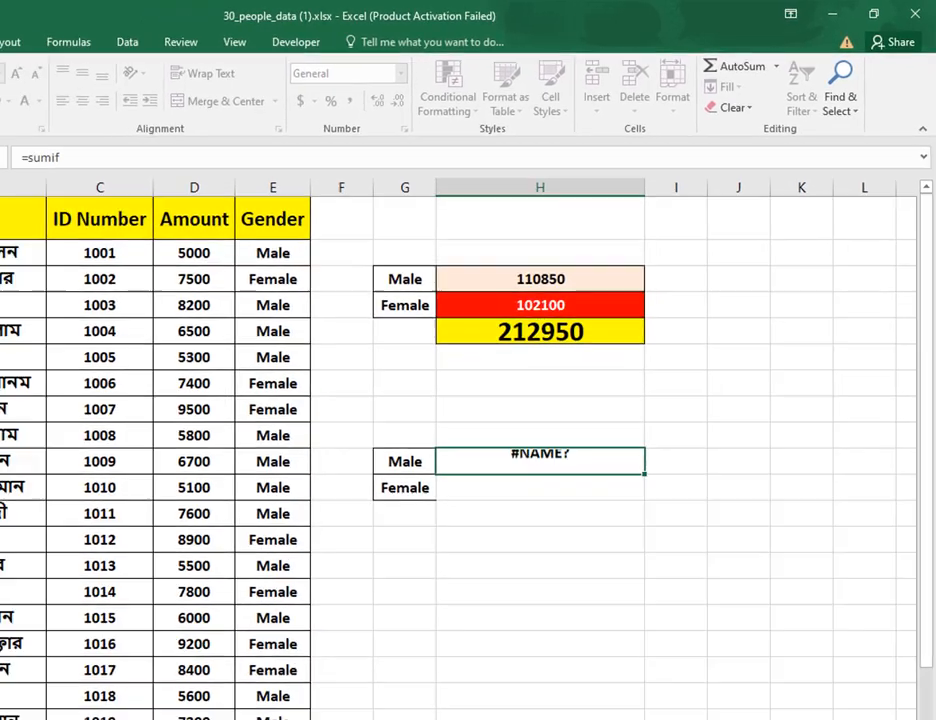
# Step: Review the version of the table grouped by 2024 and 2023 on Sheet1, and return to Sheet1 (2)
pyautogui.click(172, 695)
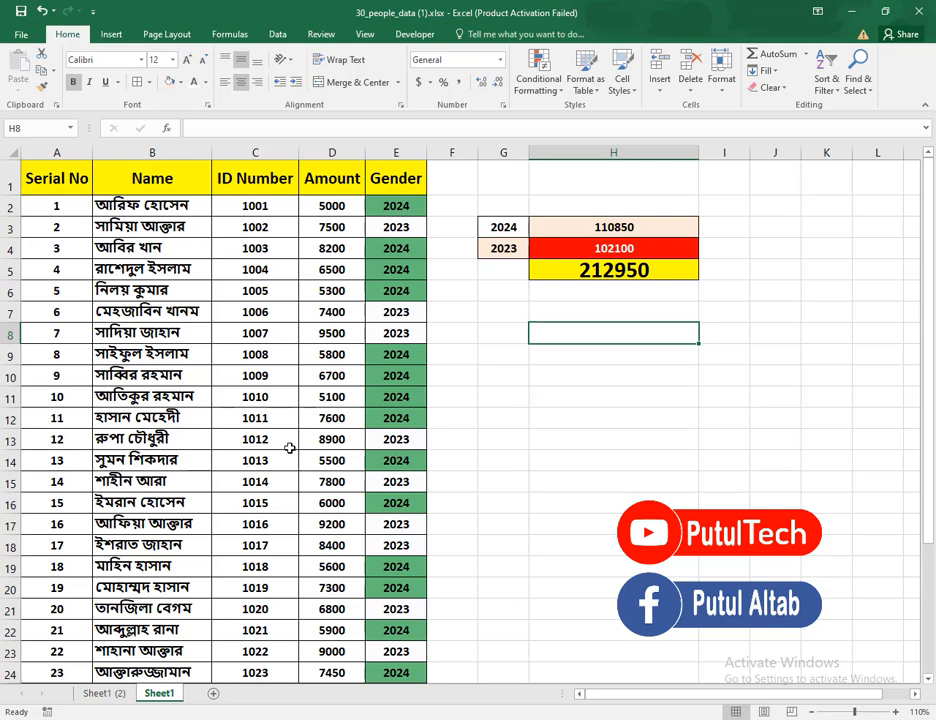
pyautogui.scroll(-5, 340, 482)
pyautogui.scroll(5, 340, 482)
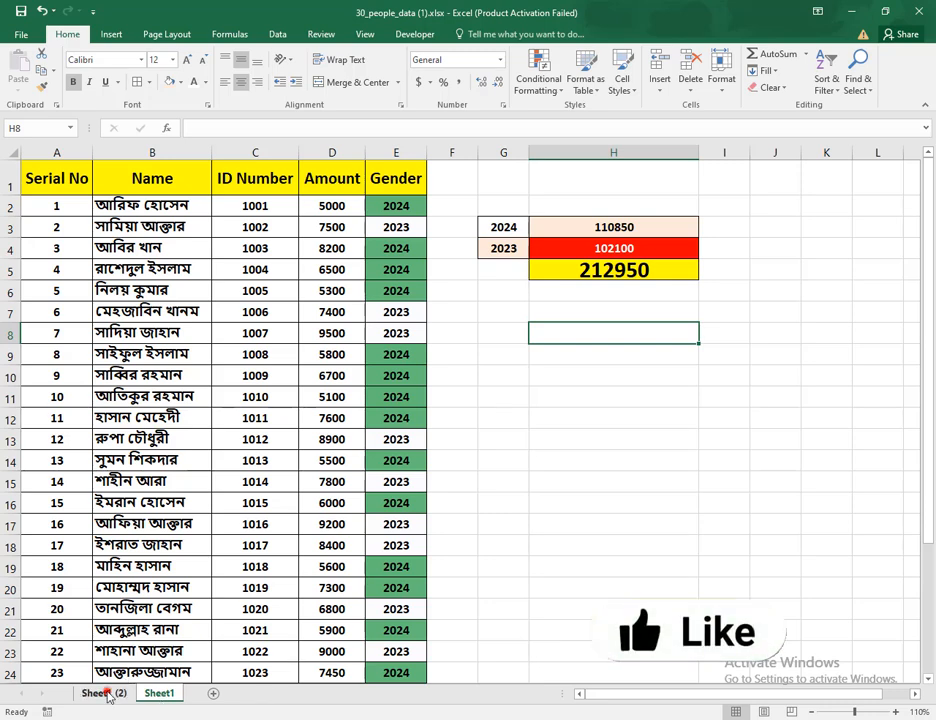
pyautogui.click(95, 693)
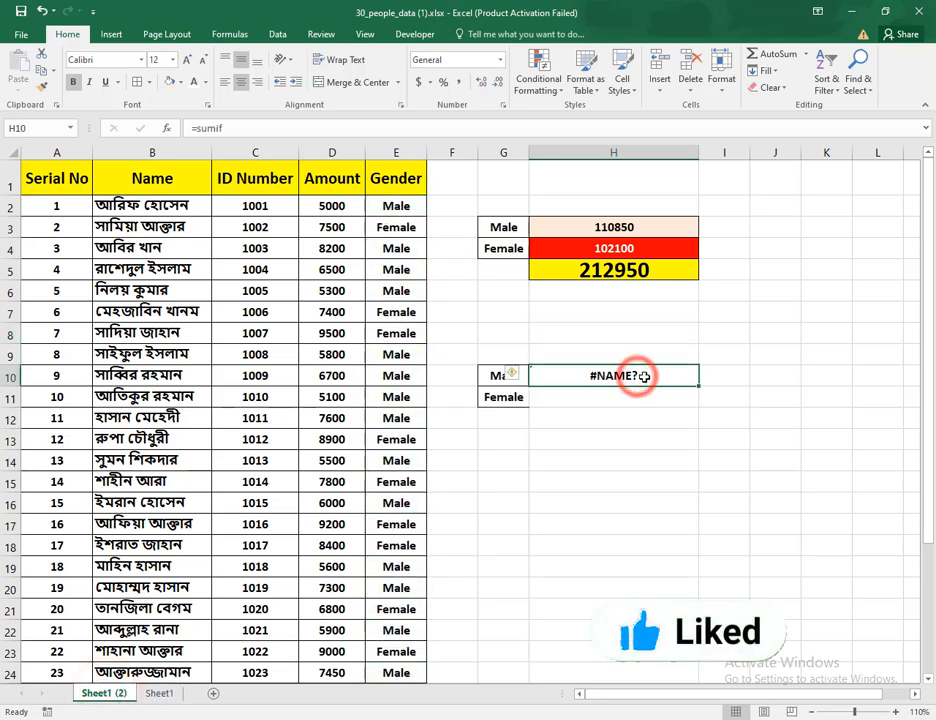
# Step: Replace the content of H10 with the start of a SUMIF formula that uses the Gender cells E2:E31 as its range
pyautogui.press('BackSpace')
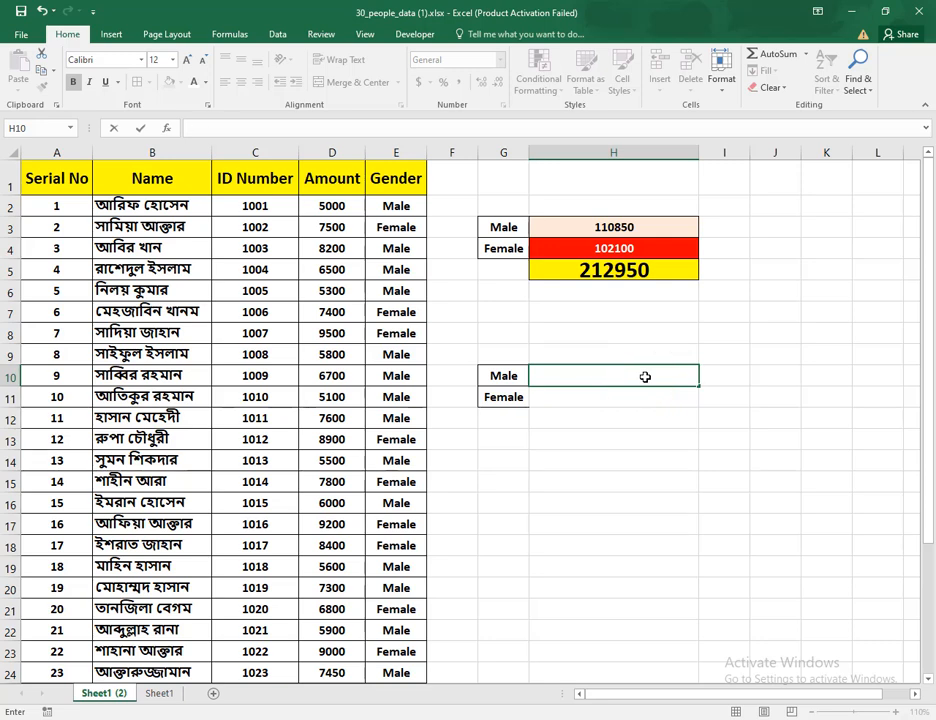
pyautogui.write('=')
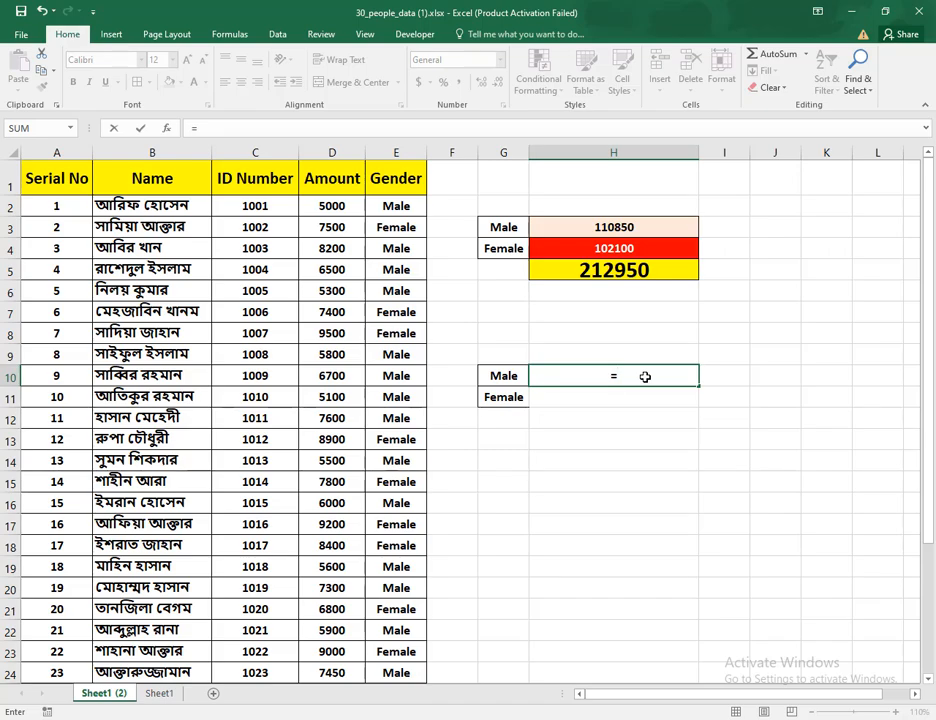
pyautogui.write('sumif')
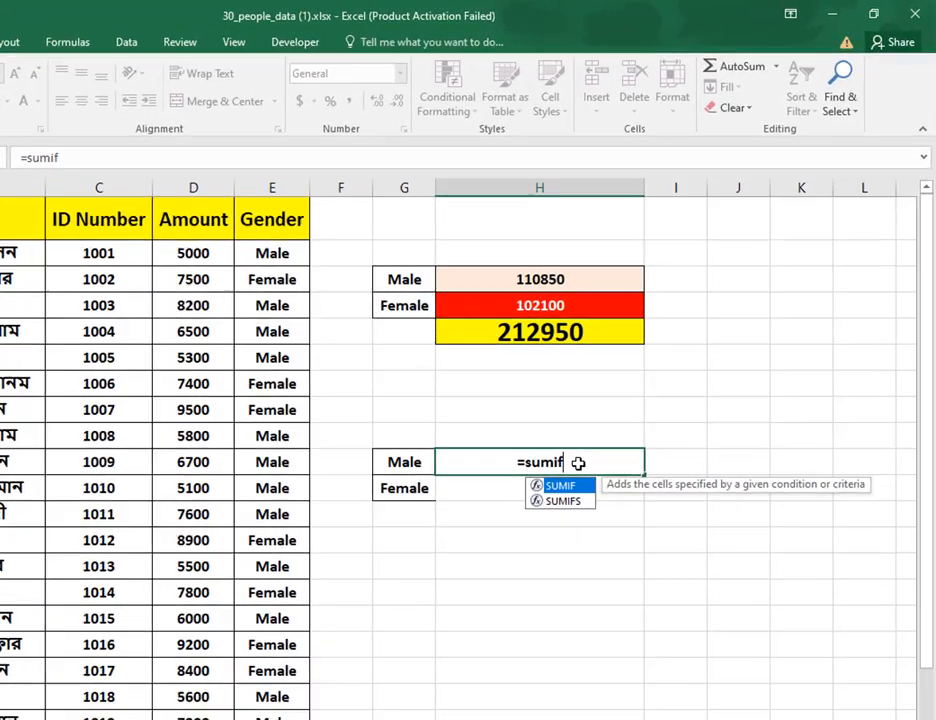
pyautogui.press('Tab')
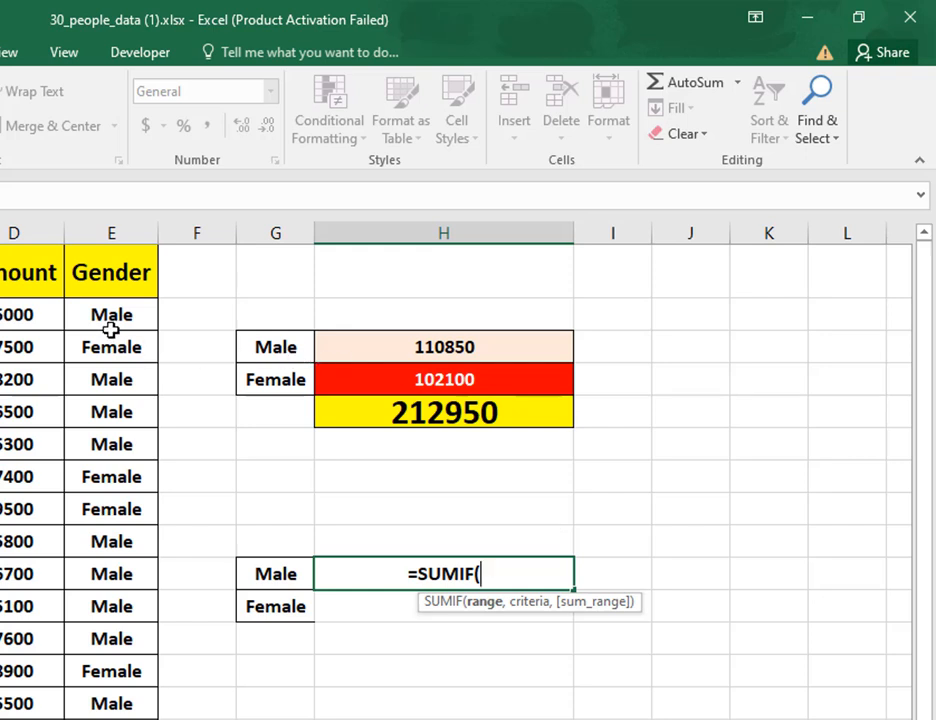
pyautogui.moveTo(119, 315); pyautogui.dragTo(397, 615)
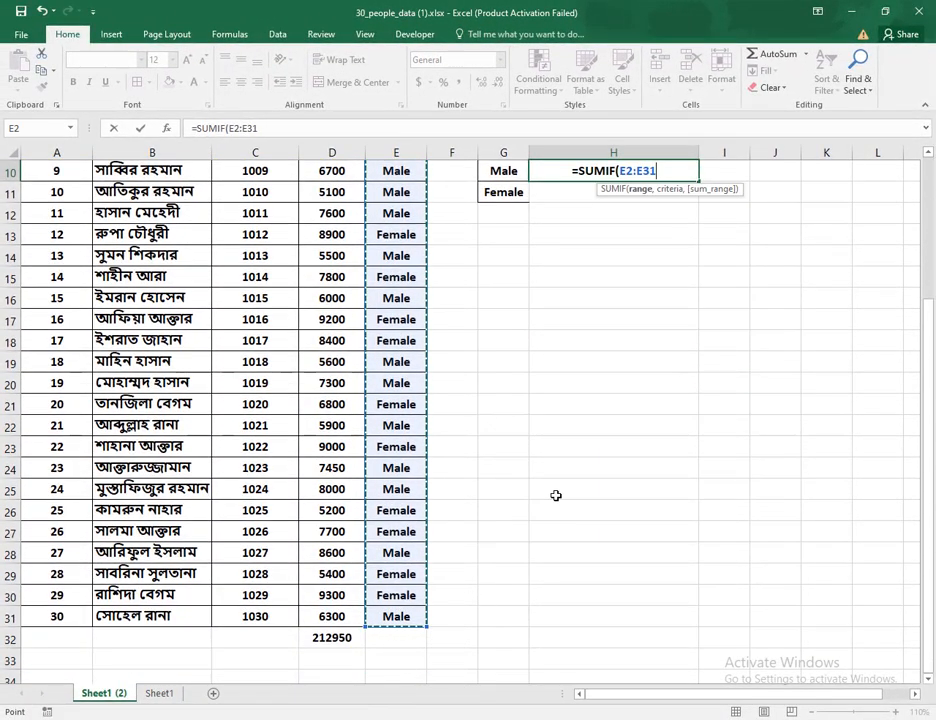
pyautogui.scroll(3, 556, 497)
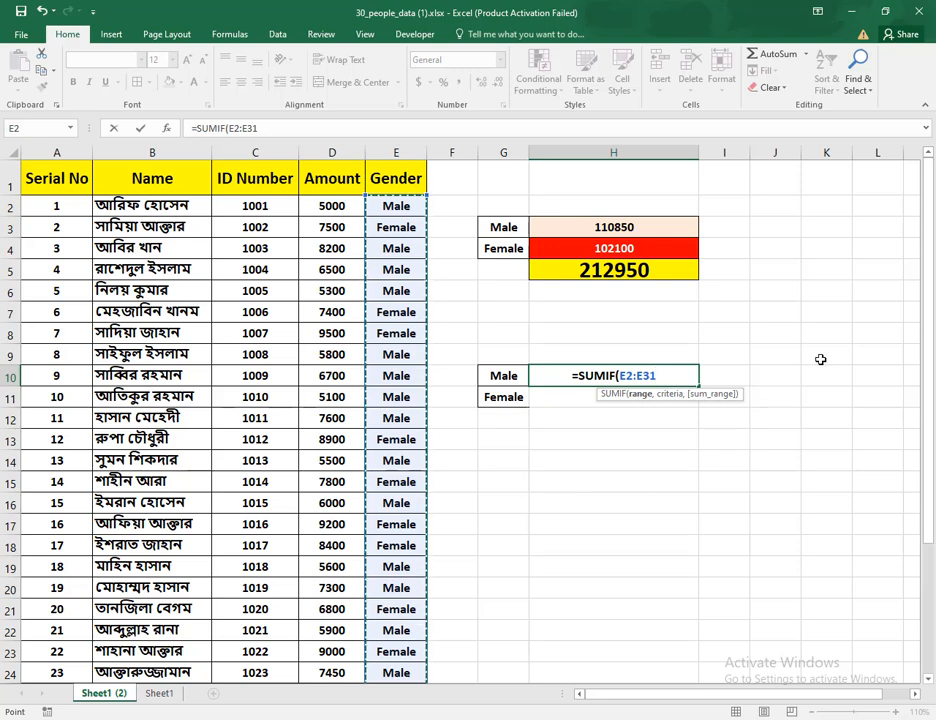
# Step: Complete the SUMIF formula in H10 with G10 as the criteria and the Amount cells D2:D31 as the sum range
pyautogui.write(',')
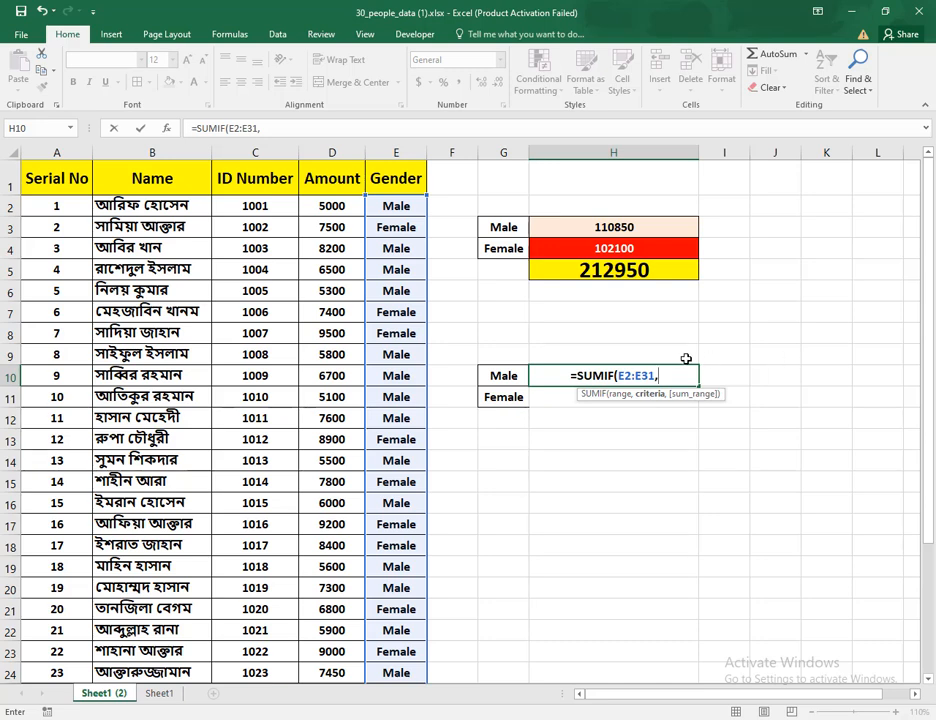
pyautogui.click(509, 377)
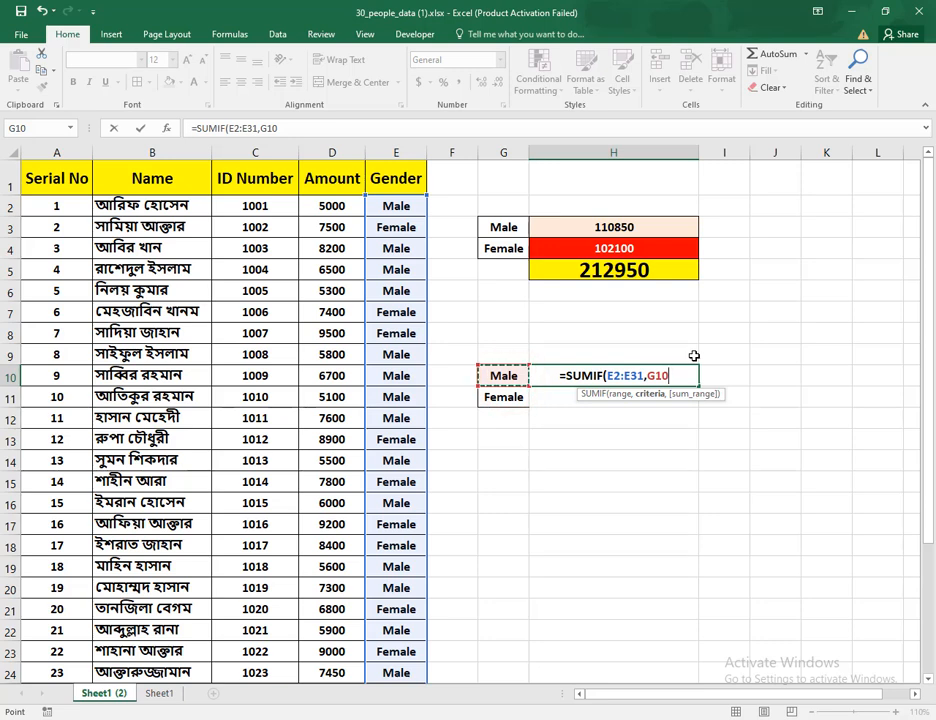
pyautogui.write(',')
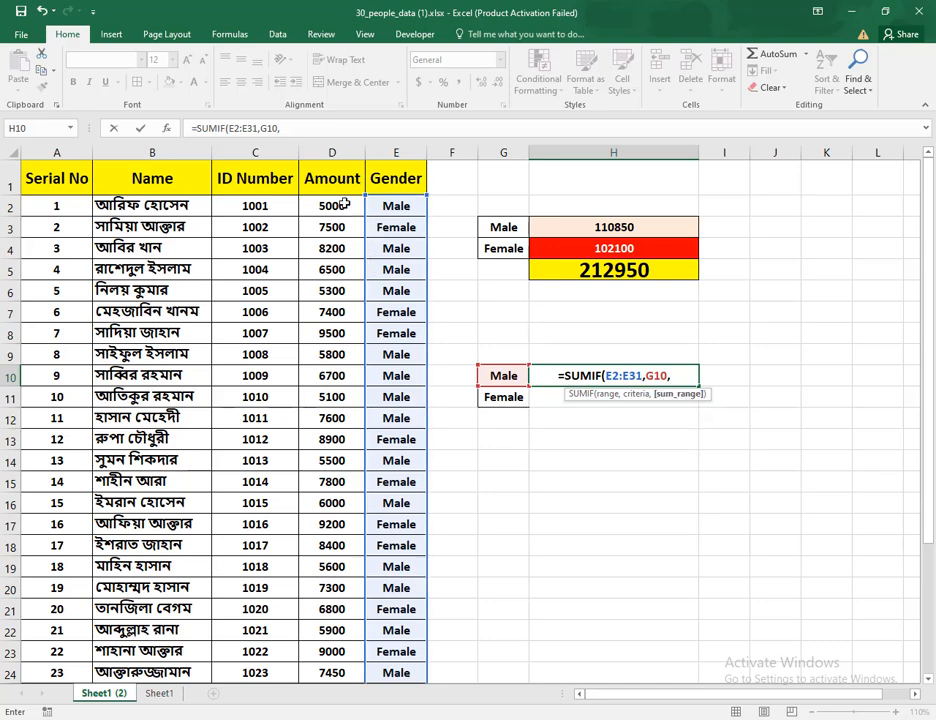
pyautogui.moveTo(343, 206); pyautogui.dragTo(359, 618)
pyautogui.scroll(3, 687, 449)
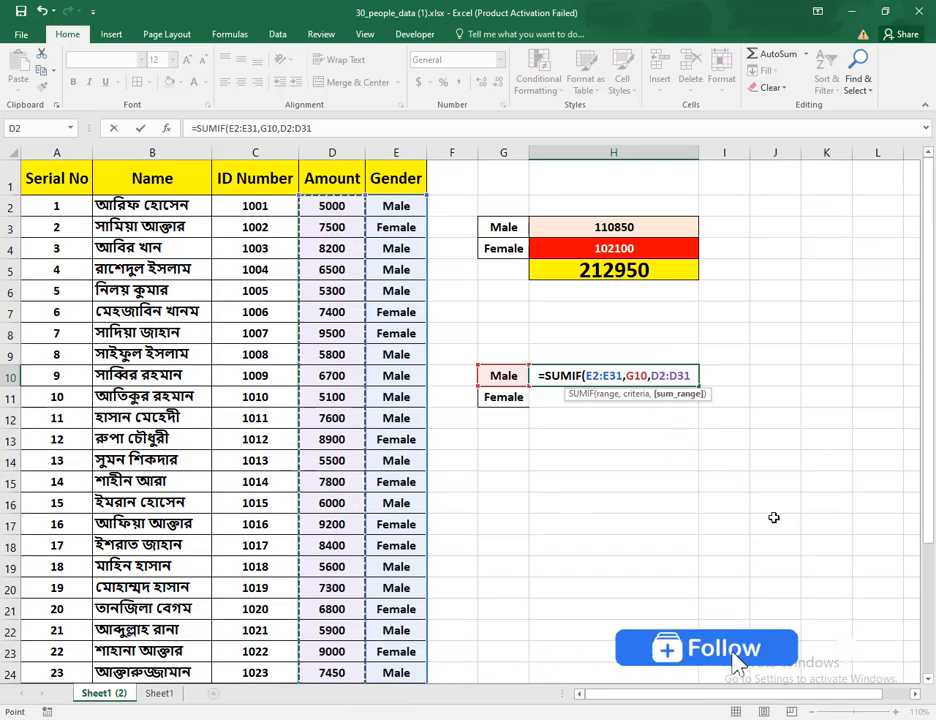
pyautogui.write(')')
pyautogui.press('Return')
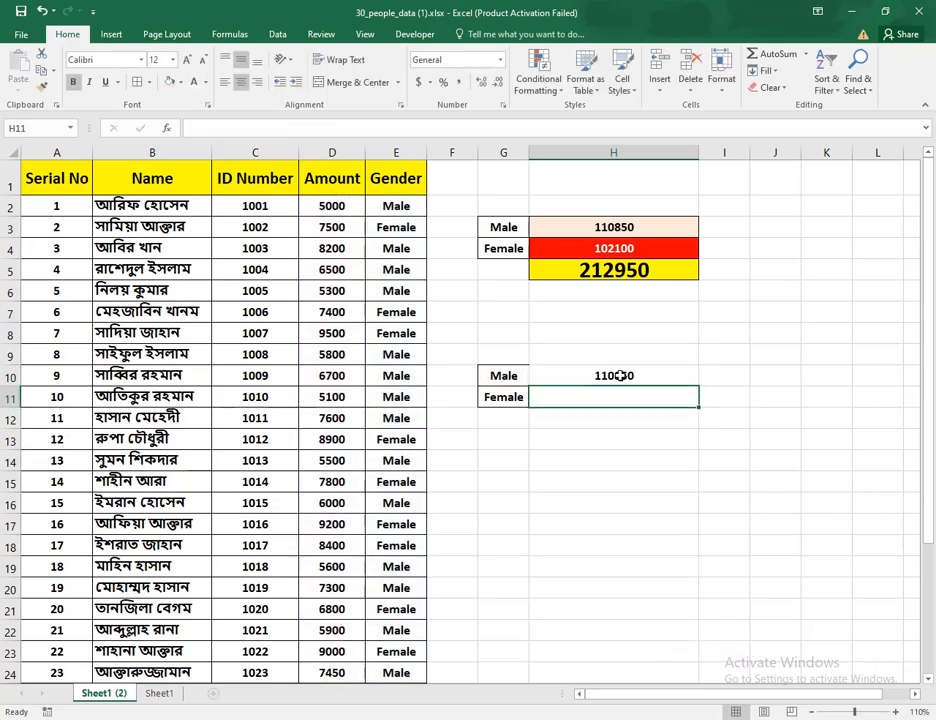
# Step: Review the Amount cells of the Male rows in the table and the SUMIF formula in H10
pyautogui.click(395, 205)
pyautogui.click(350, 206)
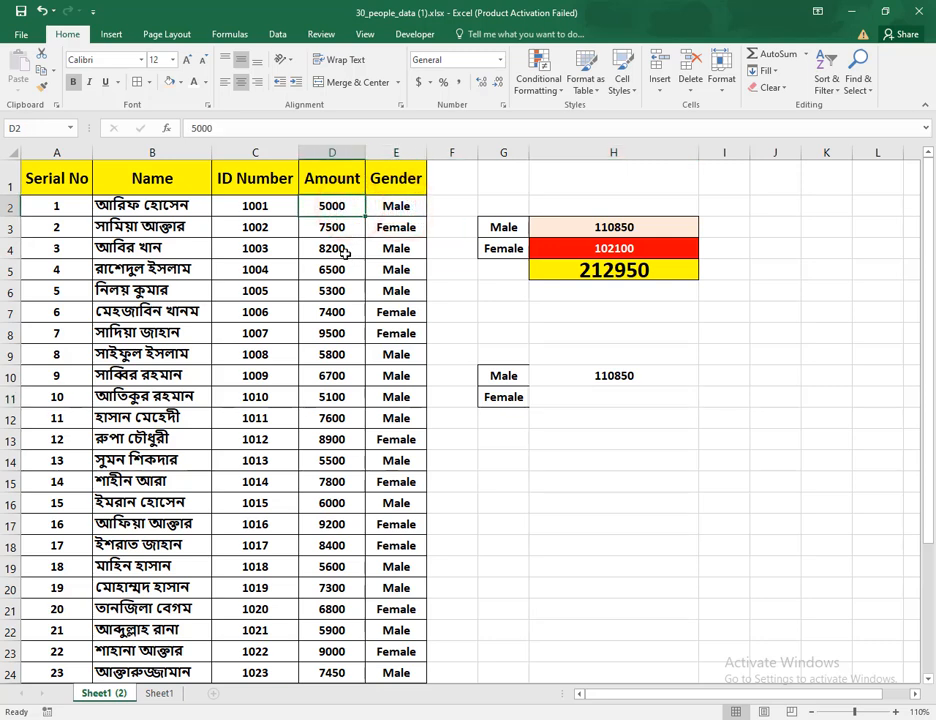
pyautogui.click(347, 249)
pyautogui.click(341, 270)
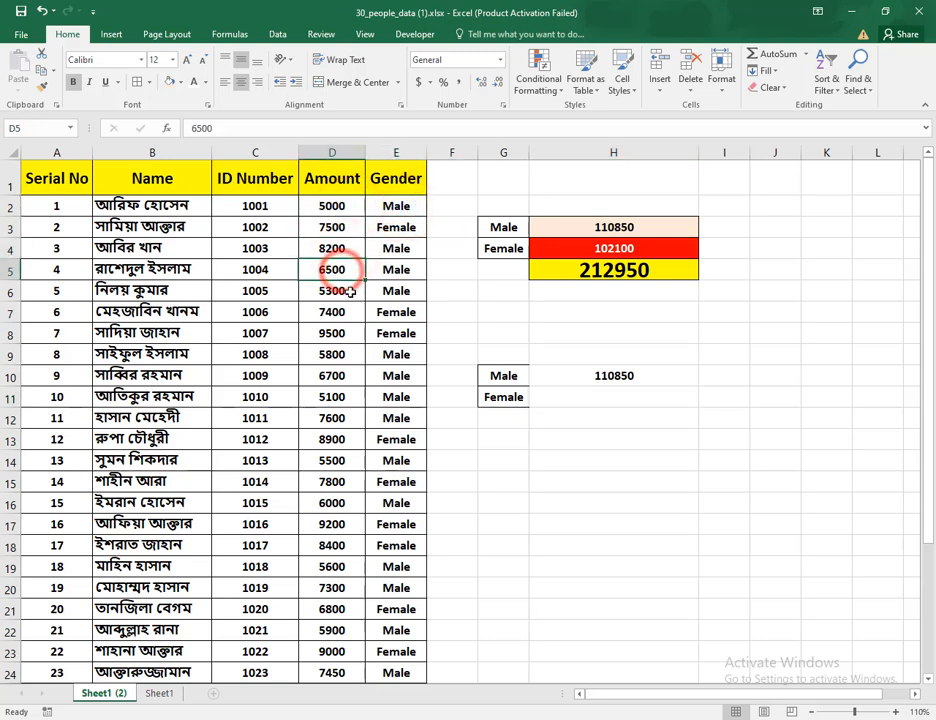
pyautogui.scroll(-3, 428, 435)
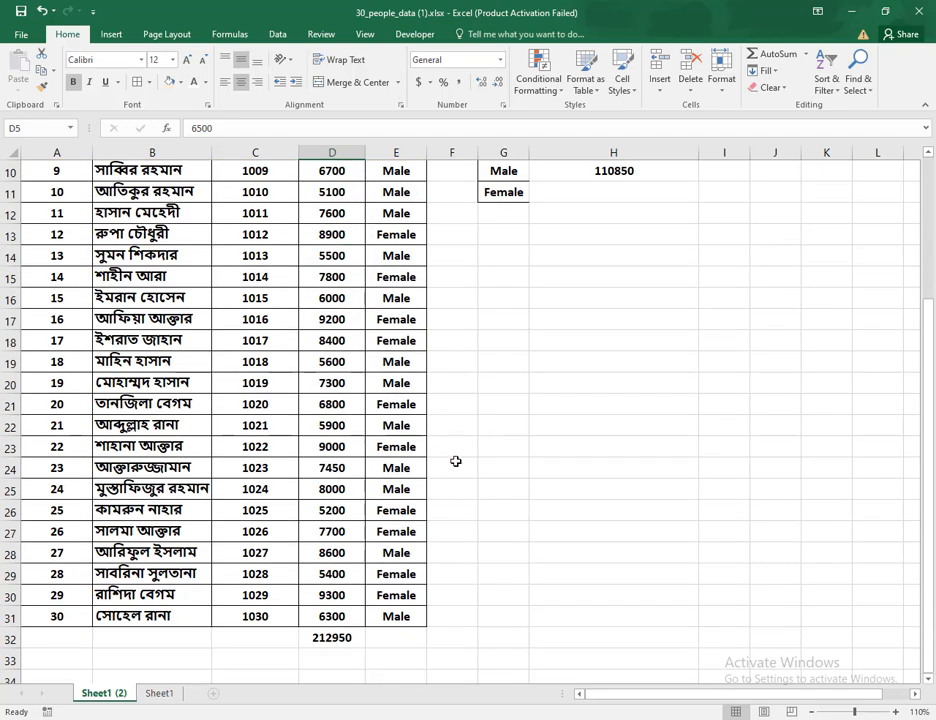
pyautogui.scroll(3, 434, 281)
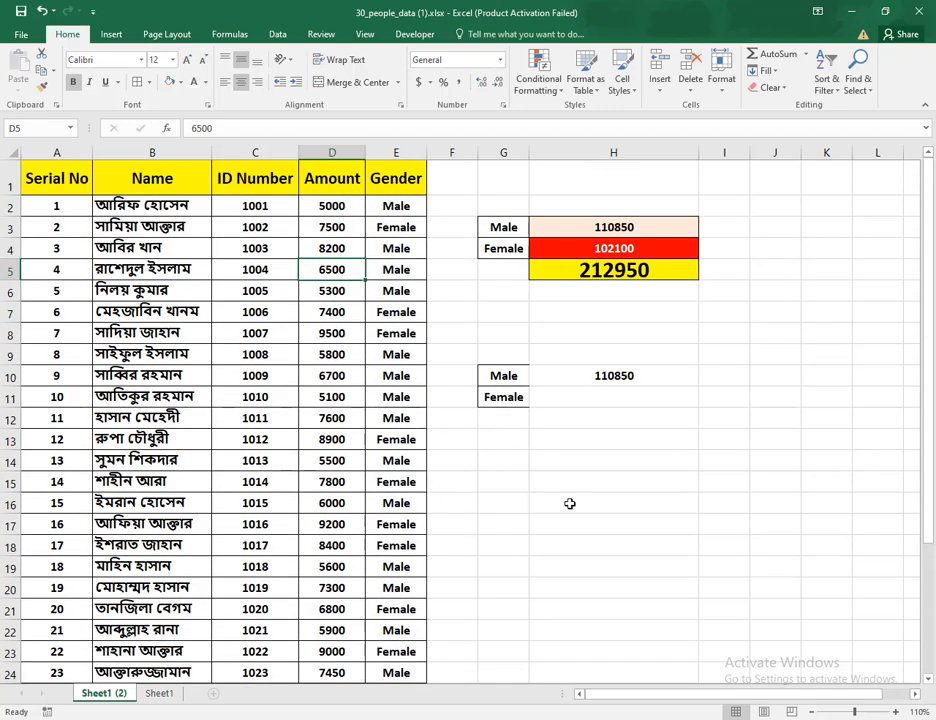
pyautogui.click(643, 380)
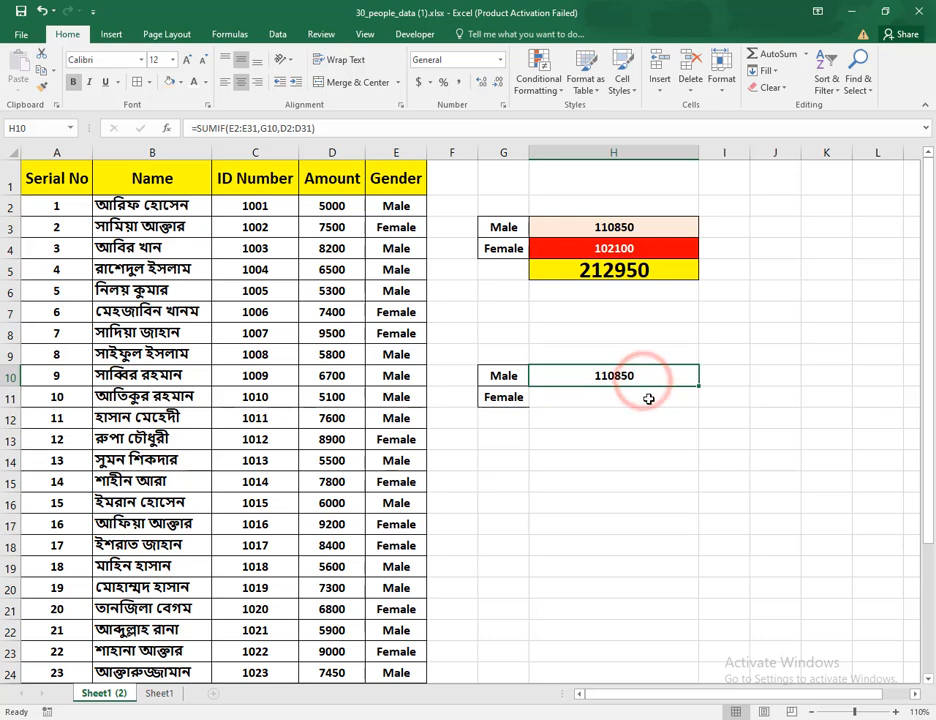
# Step: Start a SUMIF formula in H11 for the Female total, using the Gender cells E2:E31 as its range
pyautogui.click(648, 399)
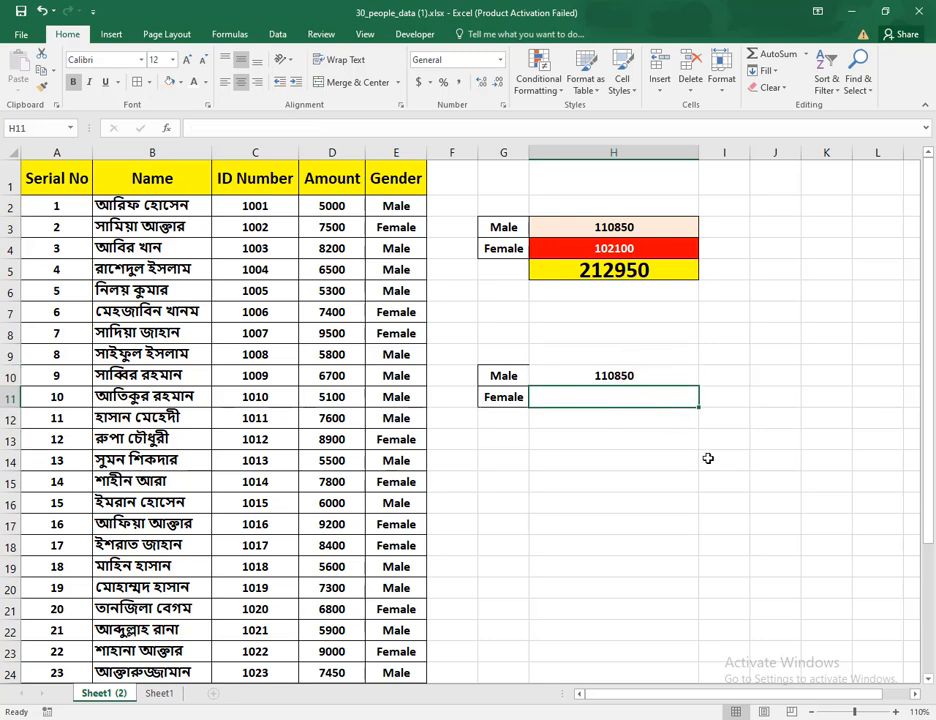
pyautogui.write('=')
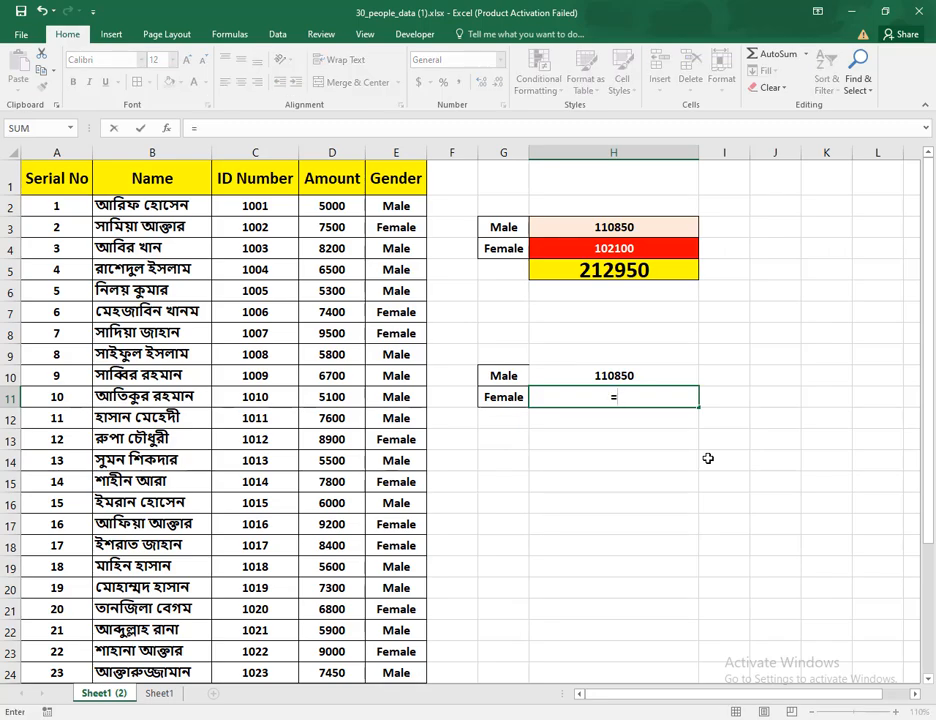
pyautogui.write('sumi')
pyautogui.press('Tab')
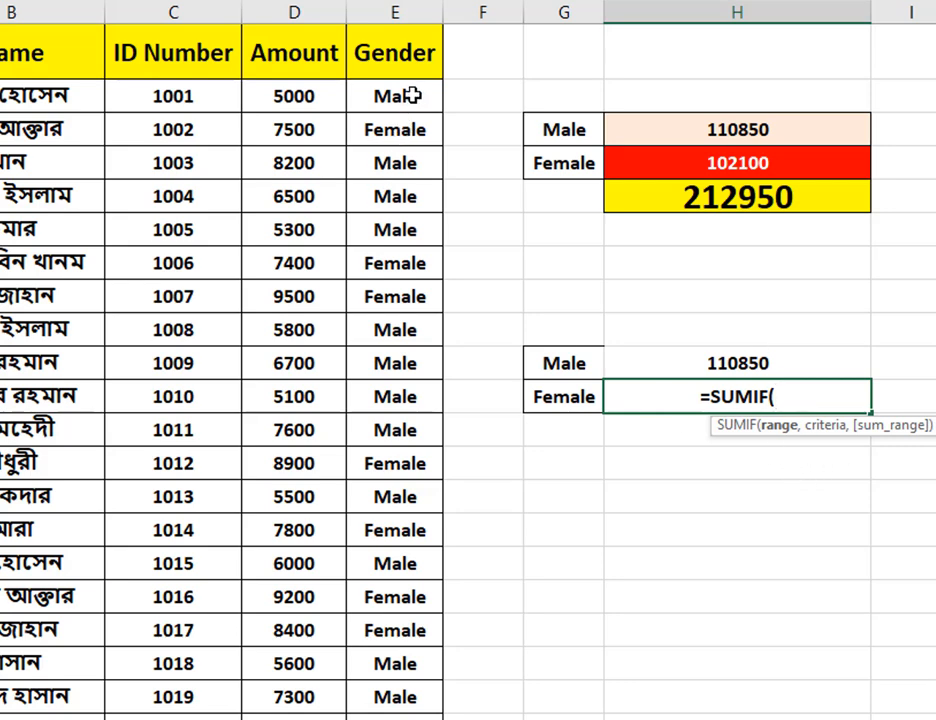
pyautogui.moveTo(416, 94); pyautogui.dragTo(422, 719)
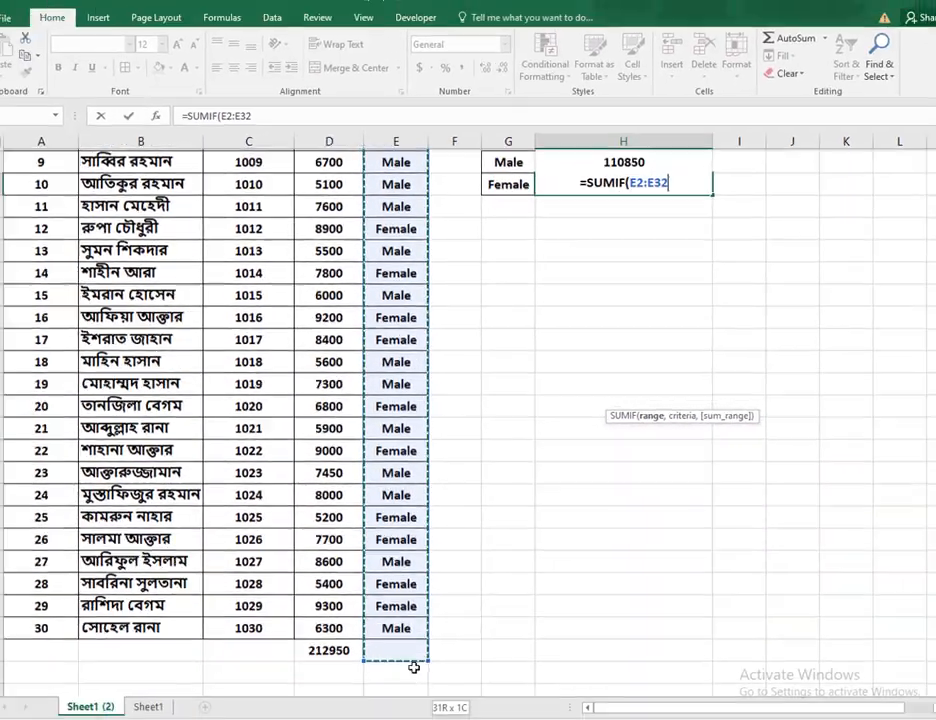
pyautogui.moveTo(414, 667); pyautogui.dragTo(416, 626)
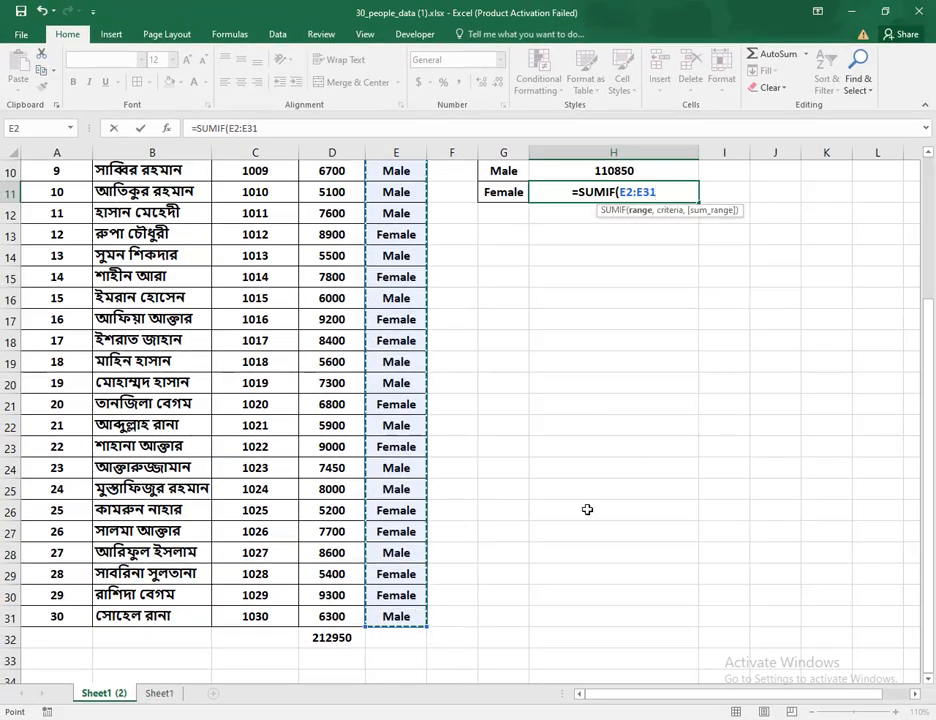
pyautogui.scroll(3, 623, 462)
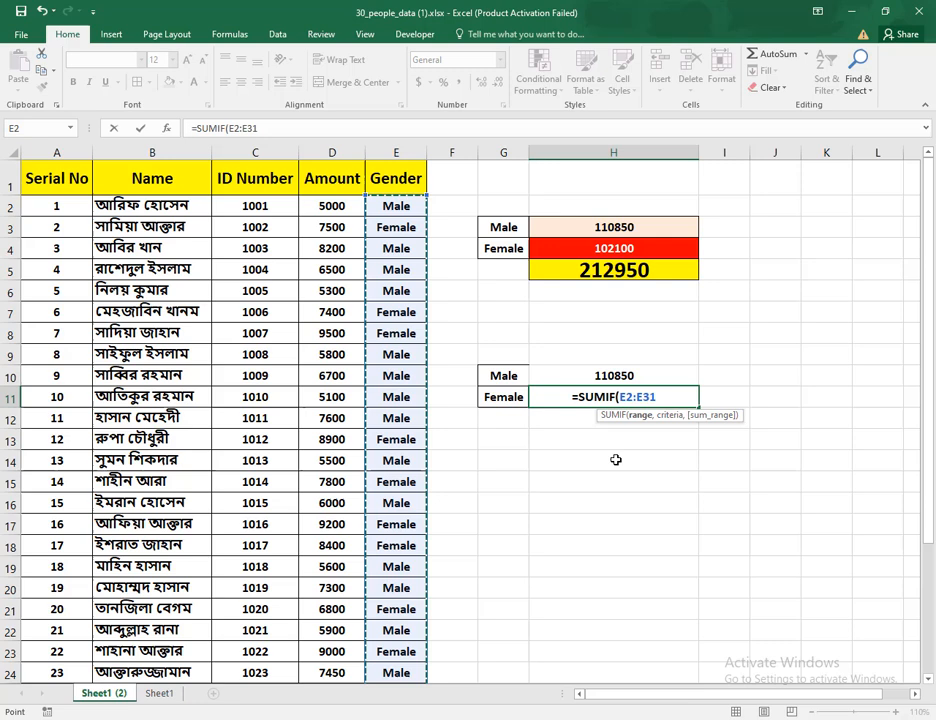
# Step: Complete the H11 SUMIF formula with G11 as the criteria and the Amount cells D2:D31 as the sum range
pyautogui.write(',')
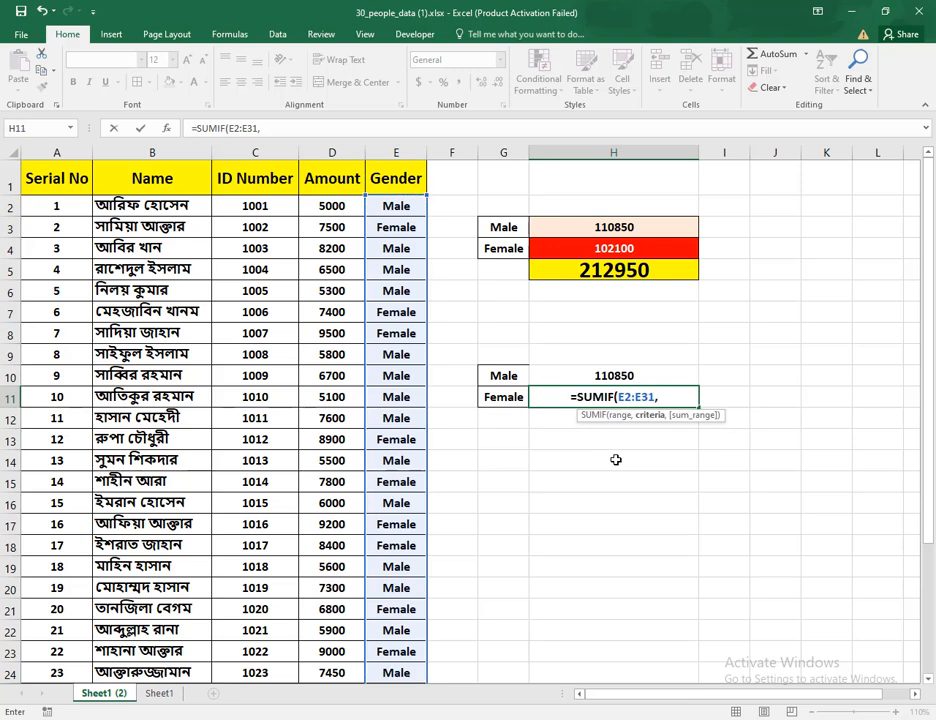
pyautogui.click(506, 397)
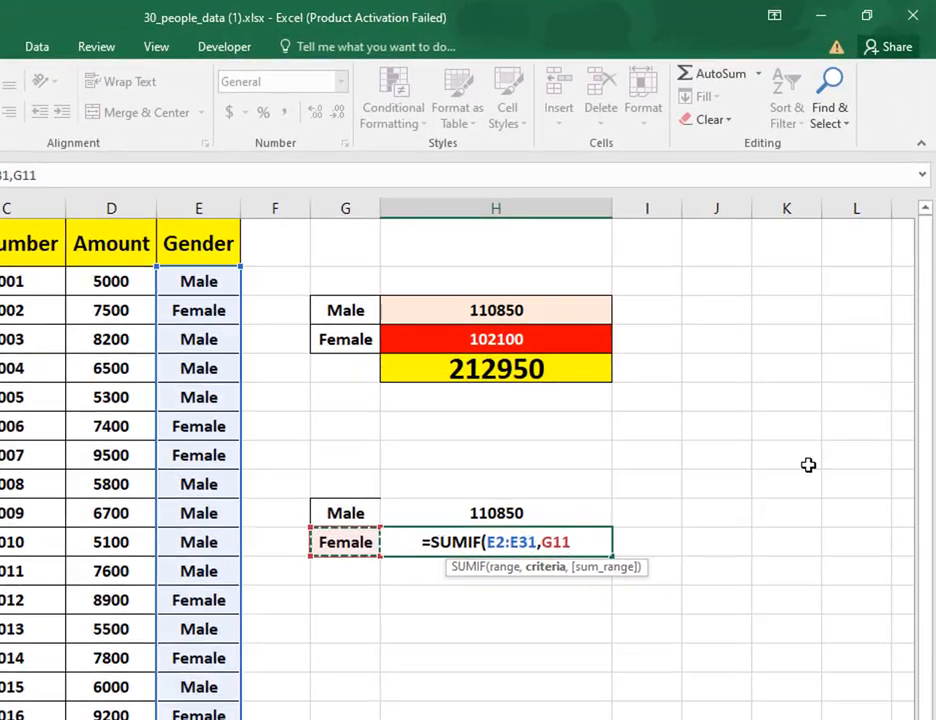
pyautogui.write(',')
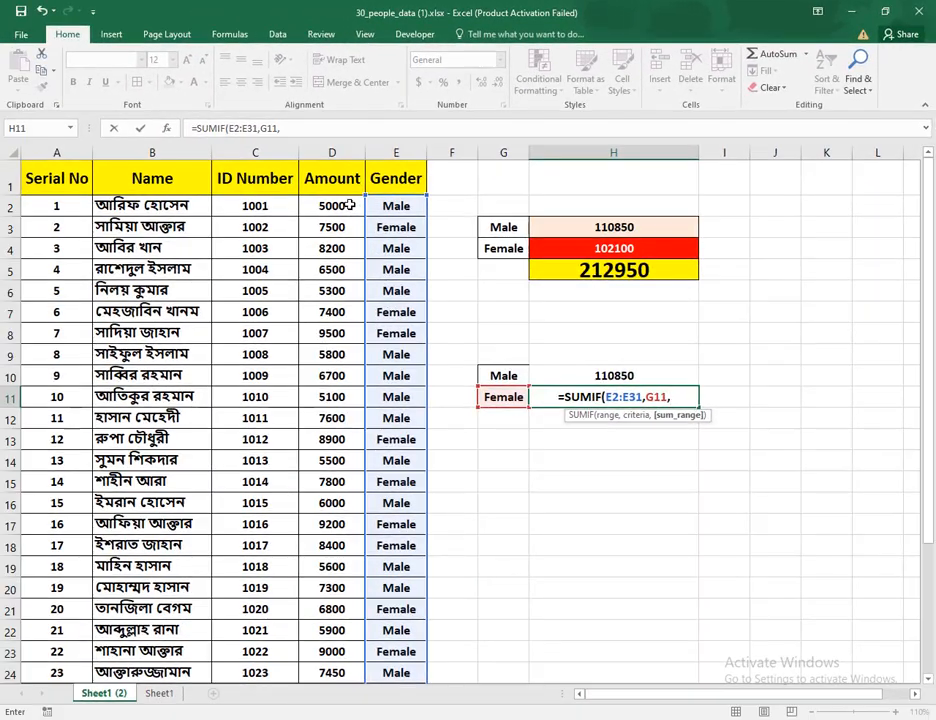
pyautogui.moveTo(348, 205); pyautogui.dragTo(359, 609)
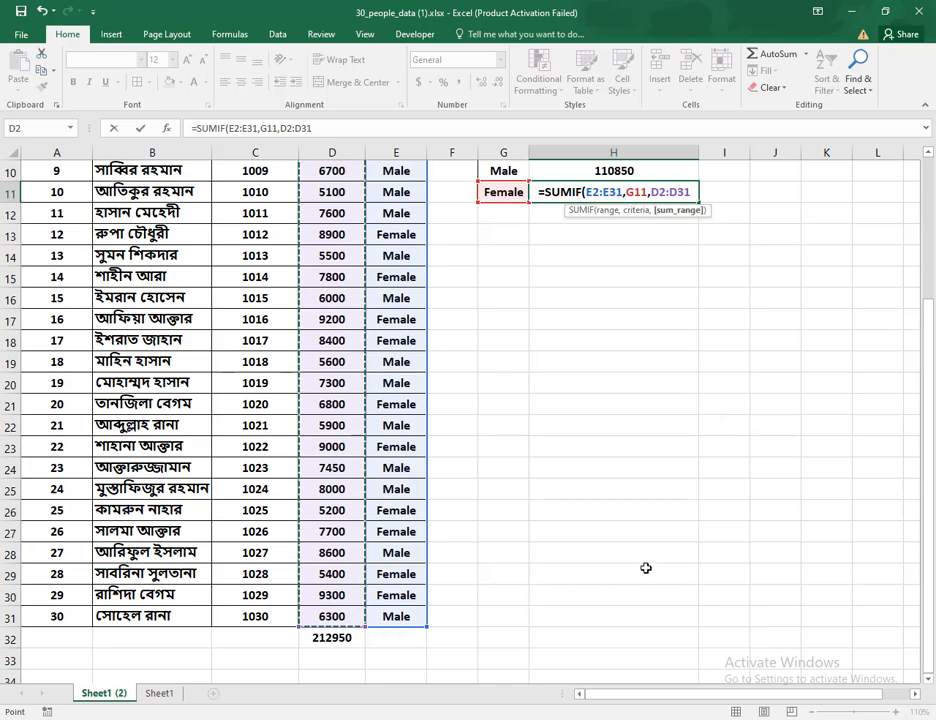
pyautogui.write(')')
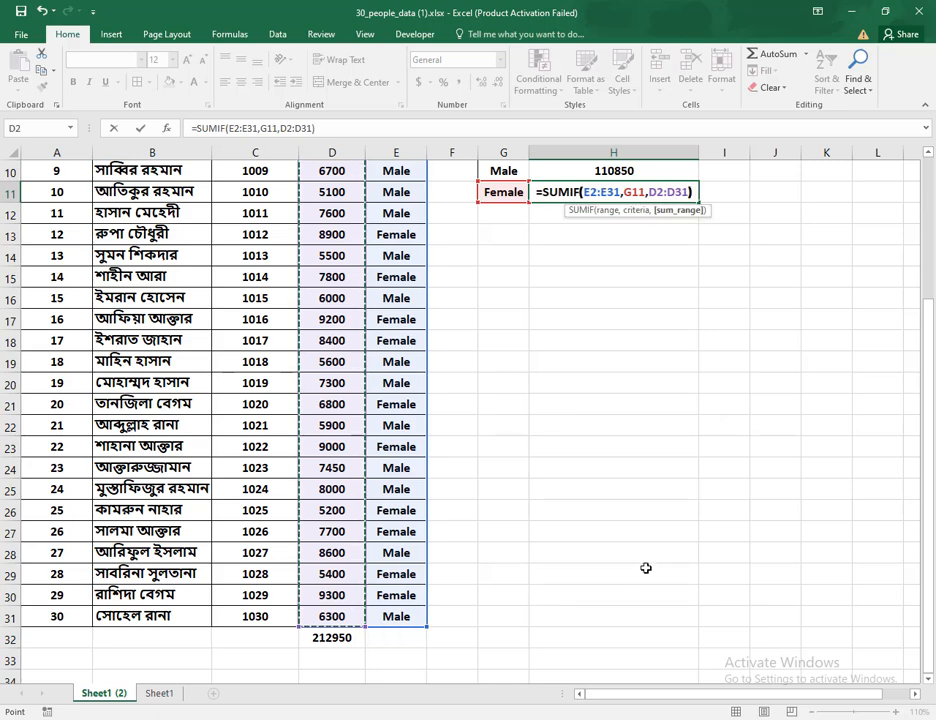
pyautogui.press('Return')
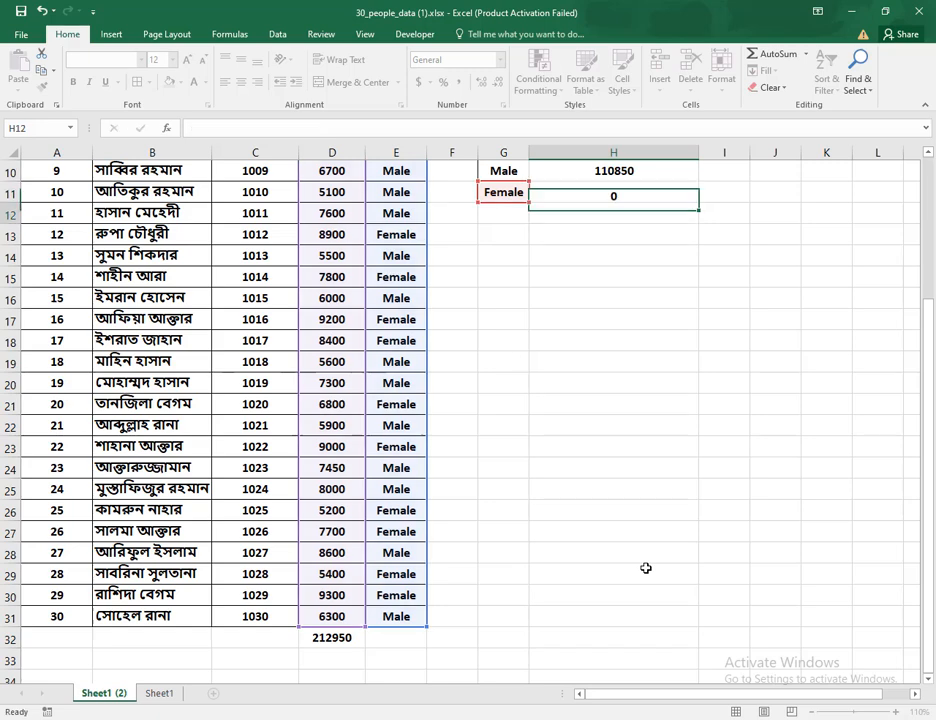
# Step: Compare the new Male and Female totals in H10:H11 with the earlier ones in H3:H4
pyautogui.scroll(3, 644, 560)
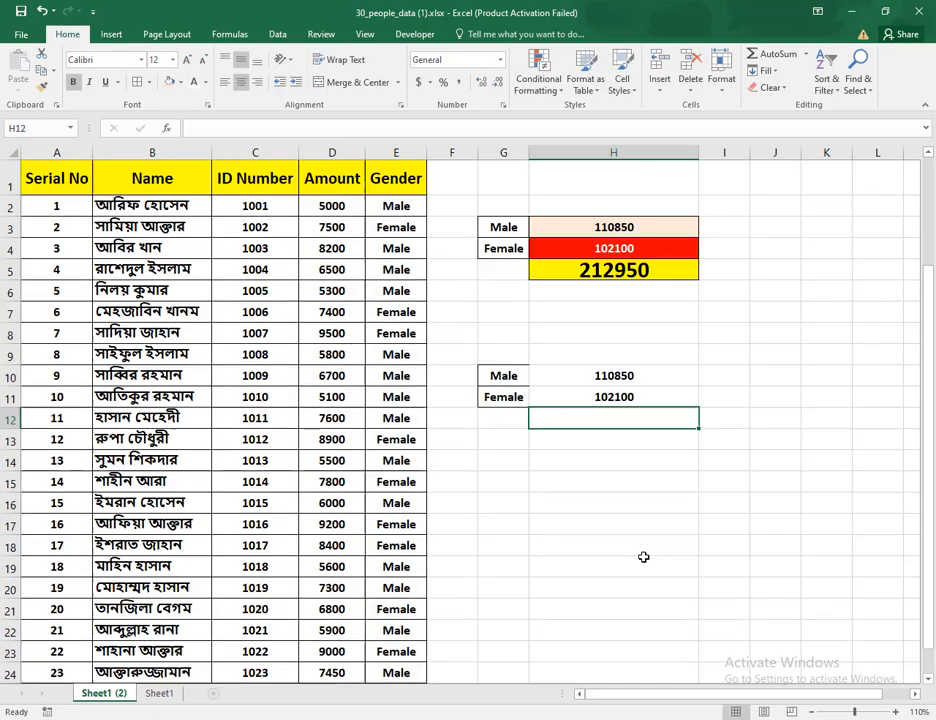
pyautogui.click(620, 377)
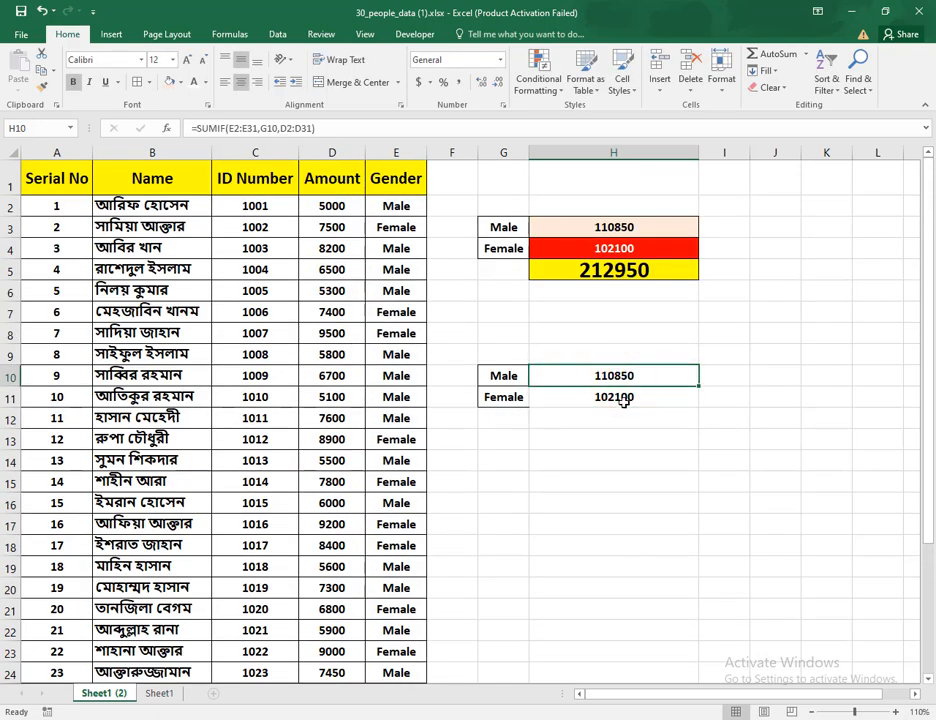
pyautogui.click(634, 399)
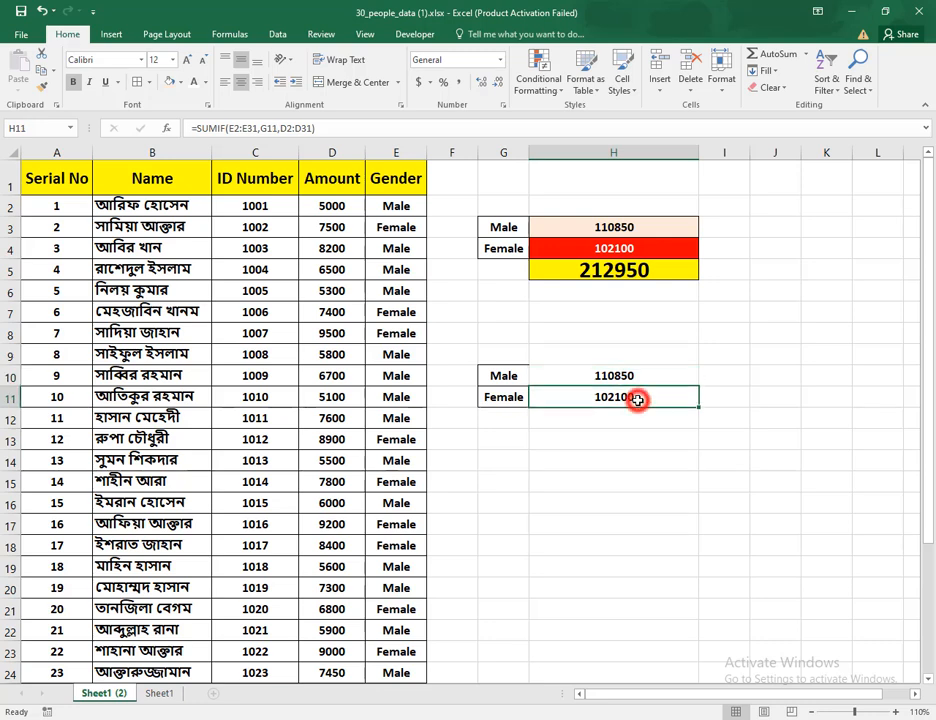
pyautogui.click(646, 227)
pyautogui.click(648, 248)
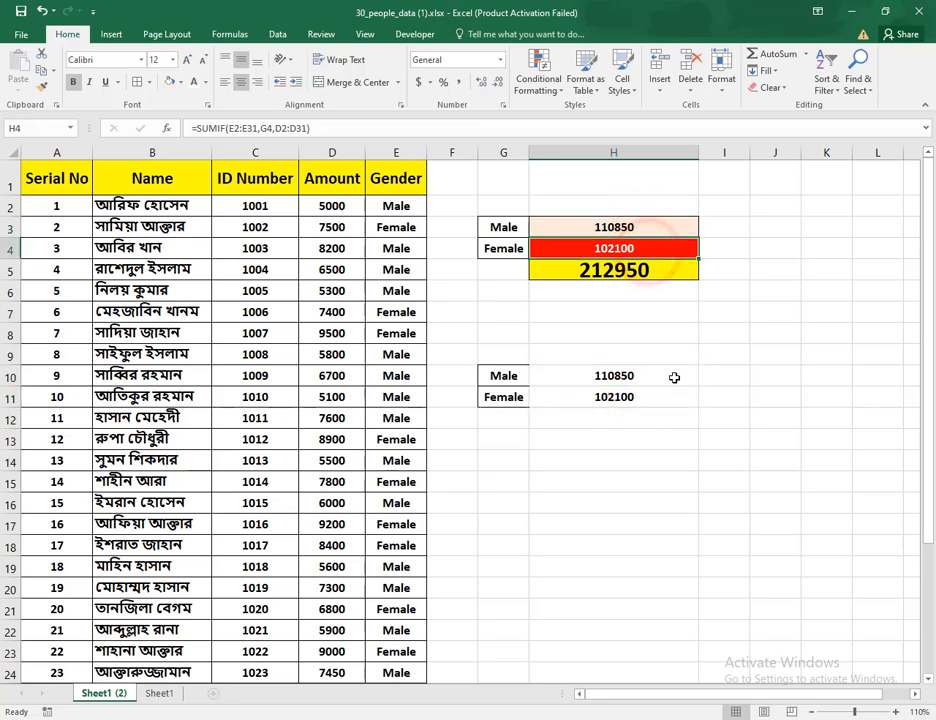
# Step: Total H10:H11 in H12 with AutoSum and compare it with the grand total in H5
pyautogui.moveTo(674, 377); pyautogui.dragTo(673, 412)
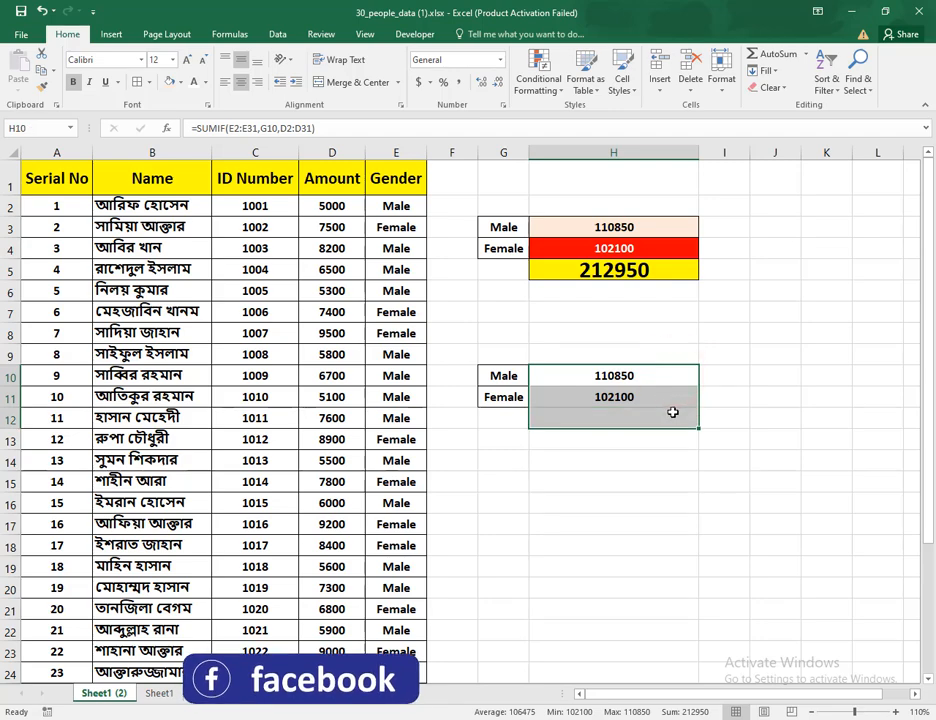
pyautogui.click(775, 54)
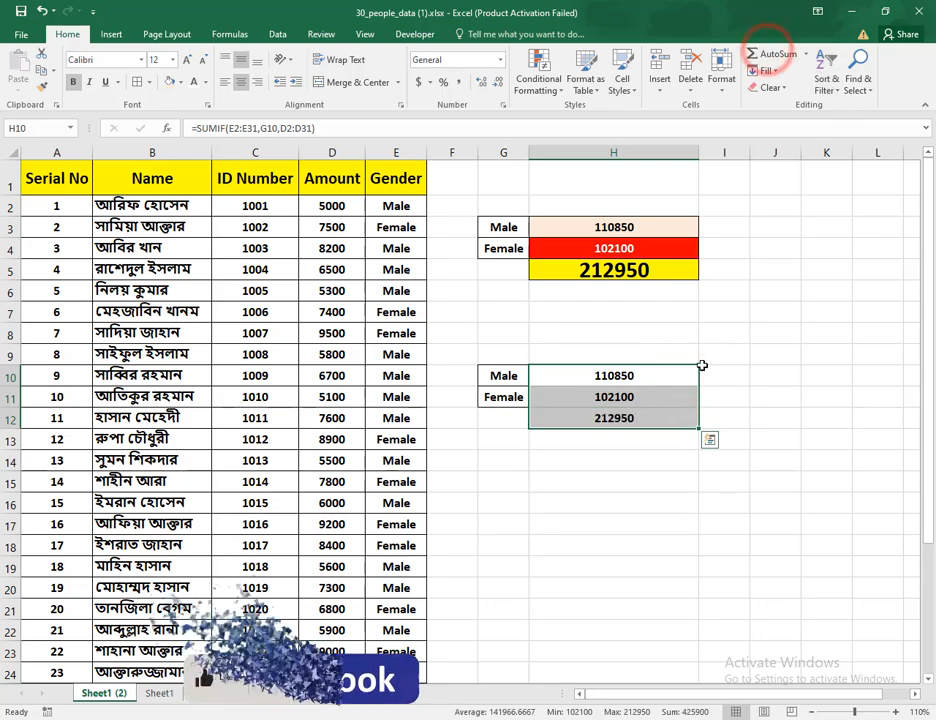
pyautogui.click(628, 418)
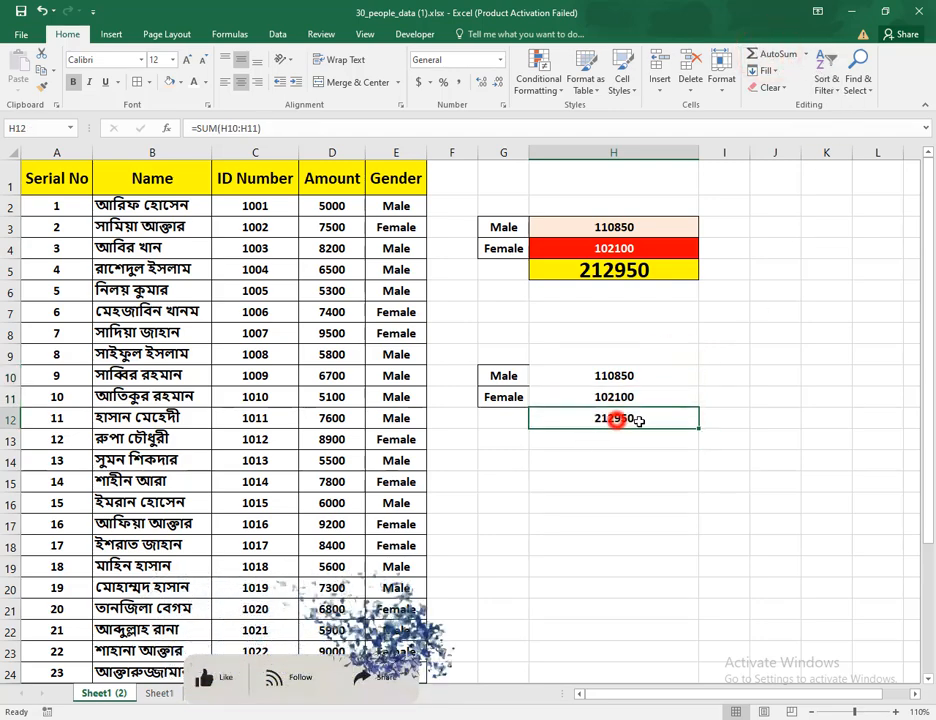
pyautogui.click(637, 272)
pyautogui.click(652, 413)
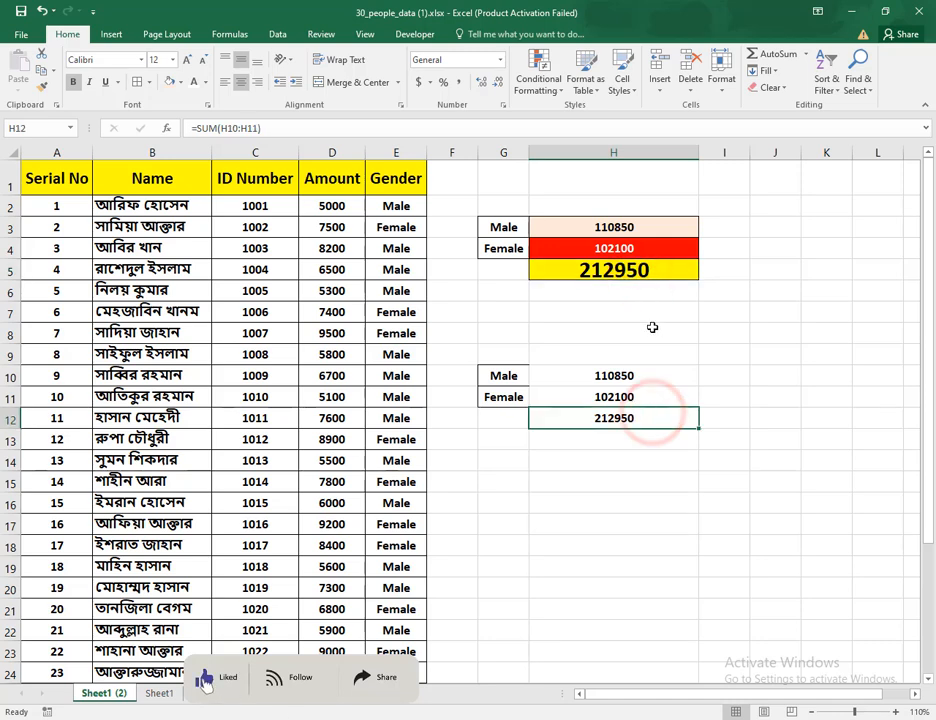
# Step: Delete the total in D32, recalculate it from the Amount cells D2:D31 with AutoSum, and compare it with H12
pyautogui.scroll(-6, 438, 422)
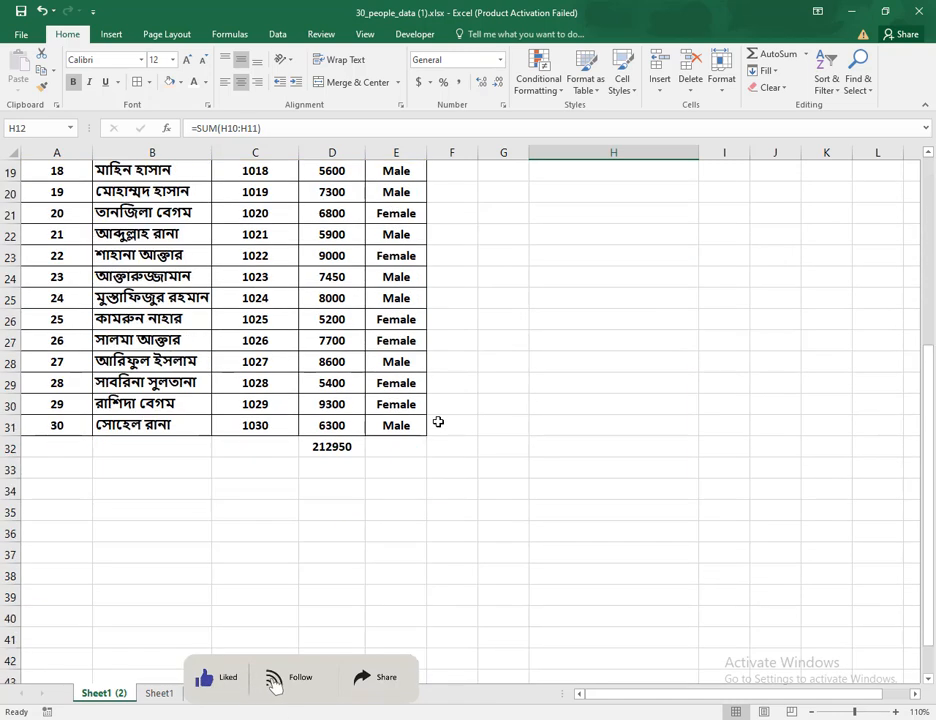
pyautogui.click(356, 443)
pyautogui.press('Delete')
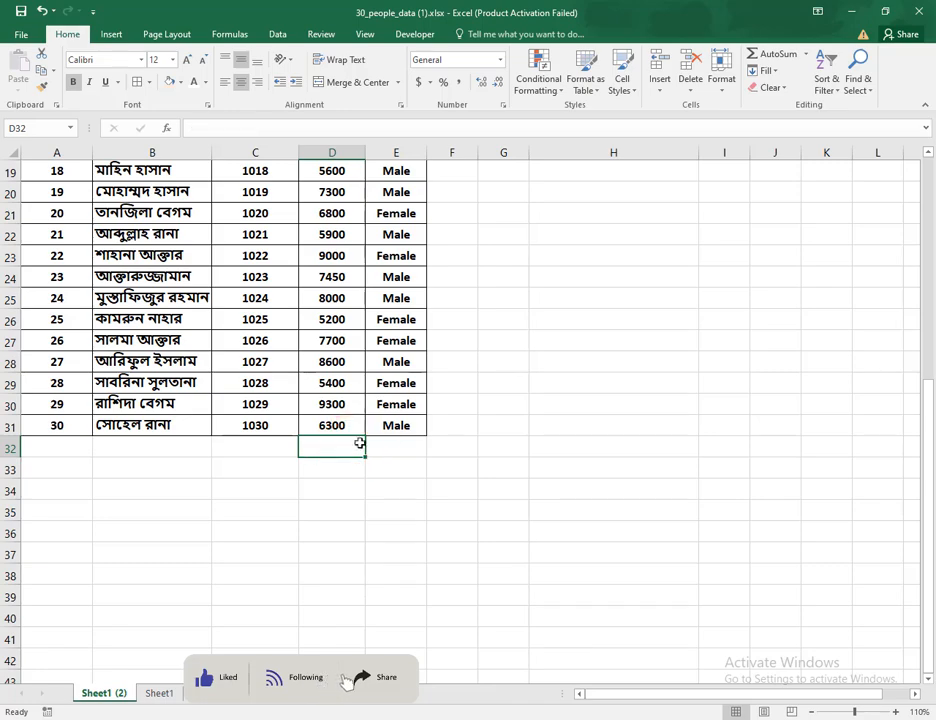
pyautogui.scroll(6, 437, 434)
pyautogui.moveTo(328, 202); pyautogui.dragTo(351, 648)
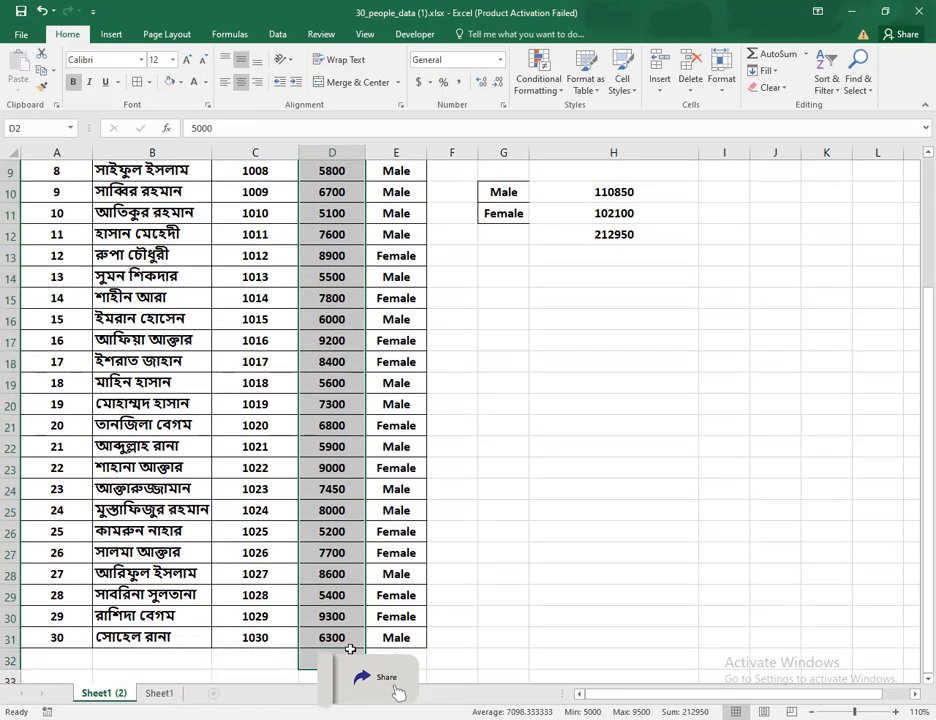
pyautogui.click(787, 58)
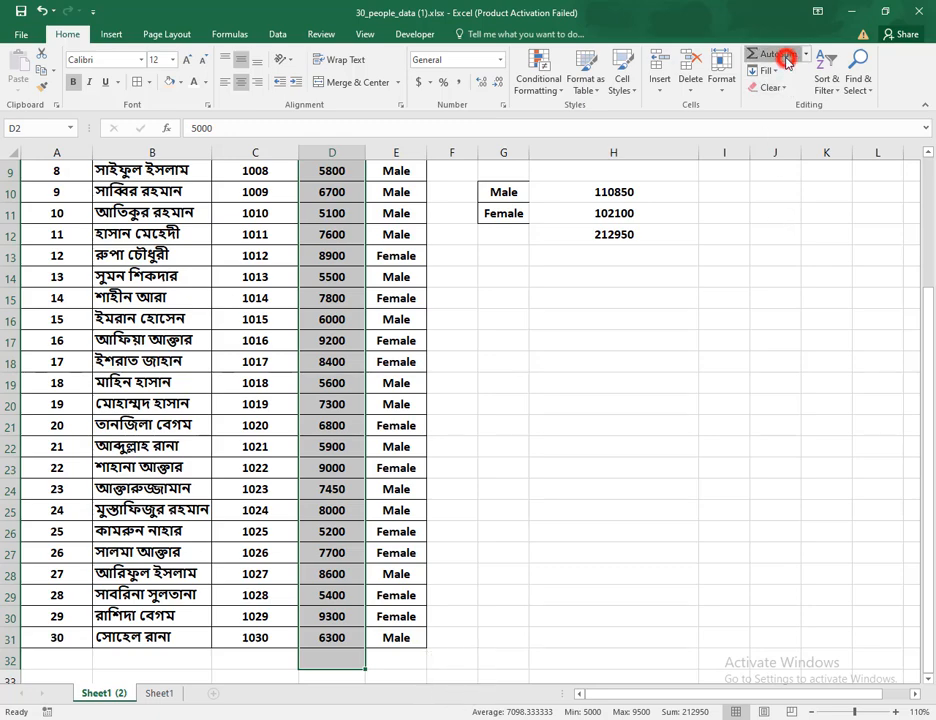
pyautogui.scroll(-6, 591, 426)
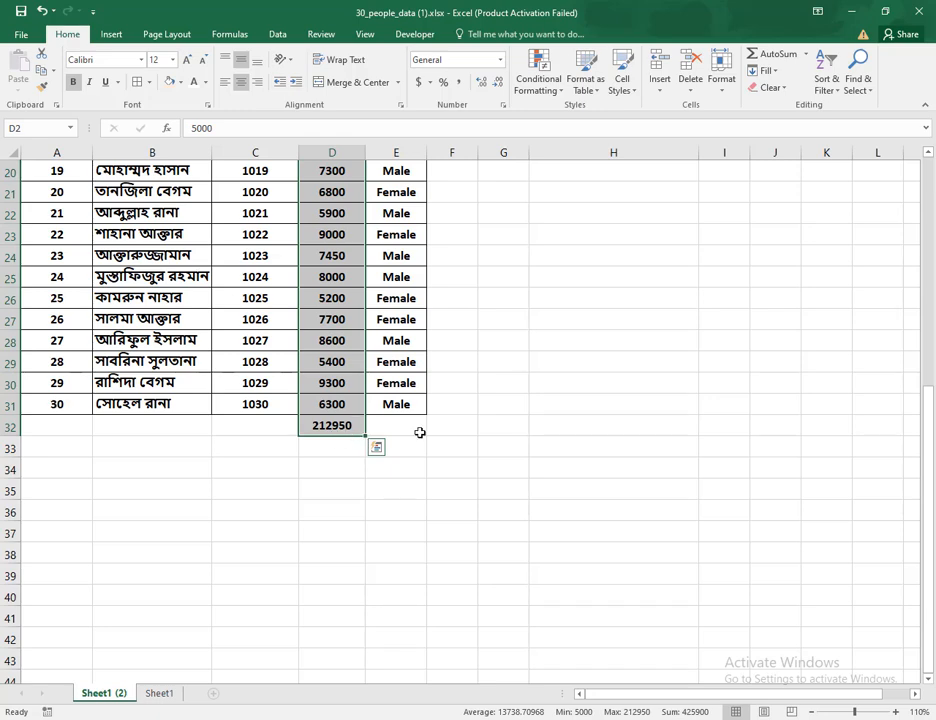
pyautogui.scroll(6, 420, 432)
pyautogui.click(618, 385)
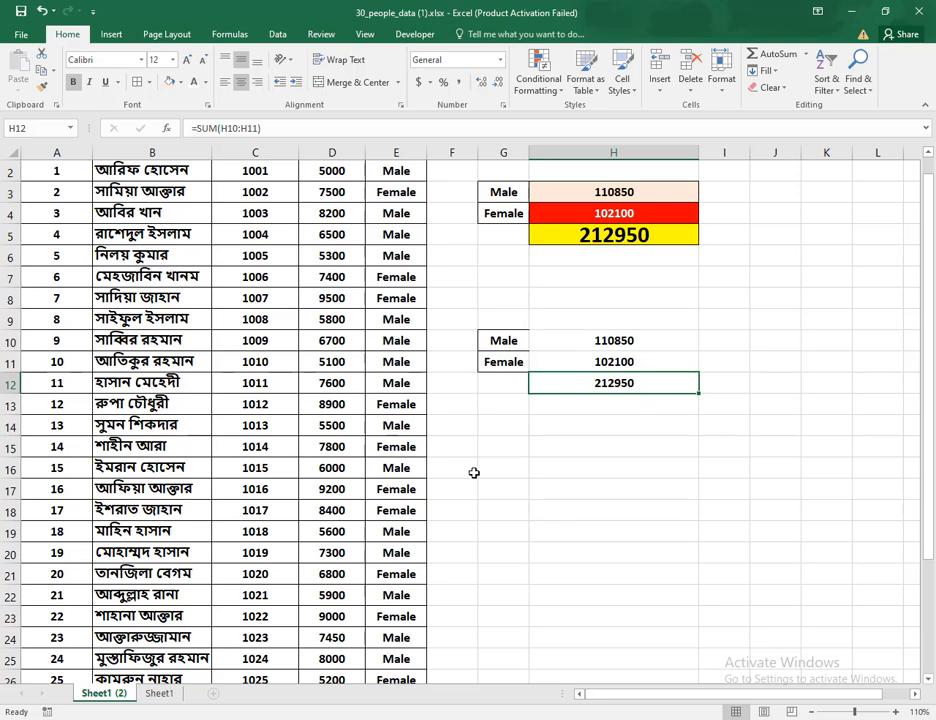
# Step: Switch to Sheet1 and examine the Amount values beside the 2024 and 2023 entries
pyautogui.click(159, 693)
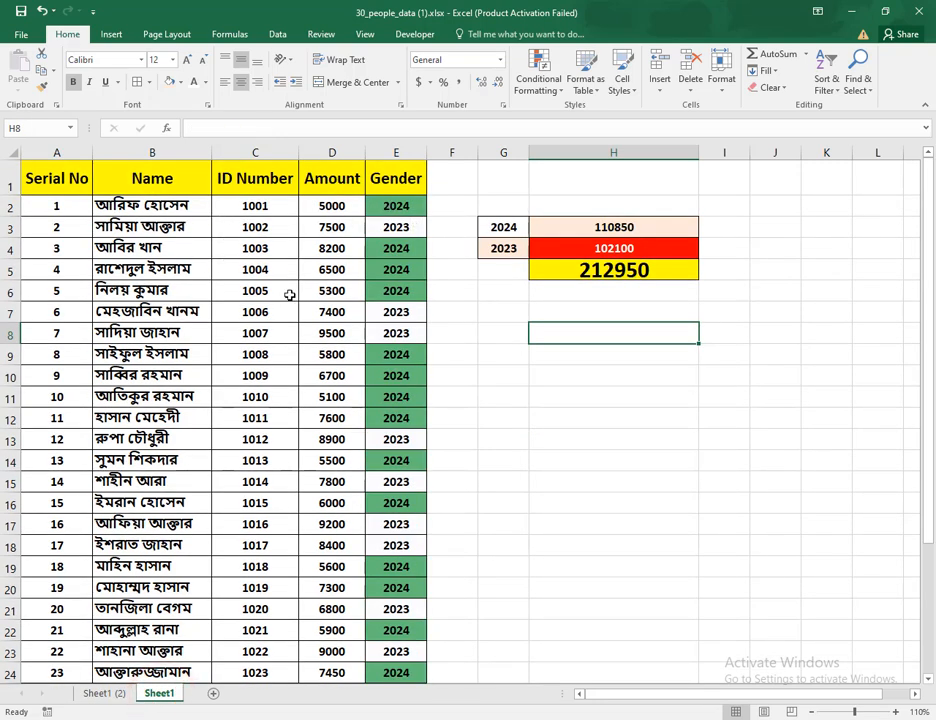
pyautogui.click(393, 208)
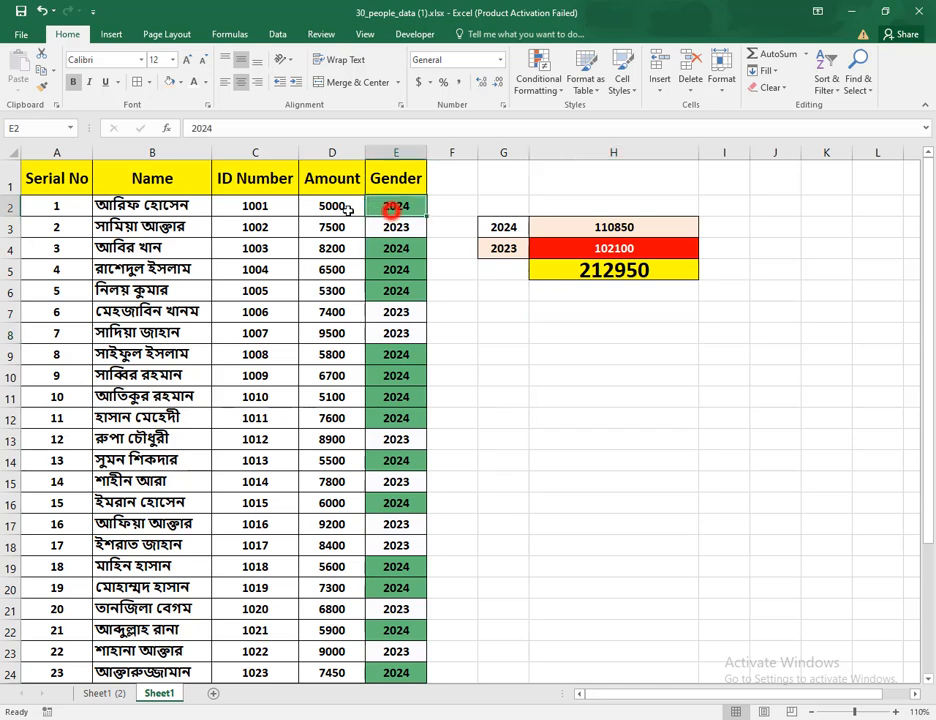
pyautogui.click(334, 205)
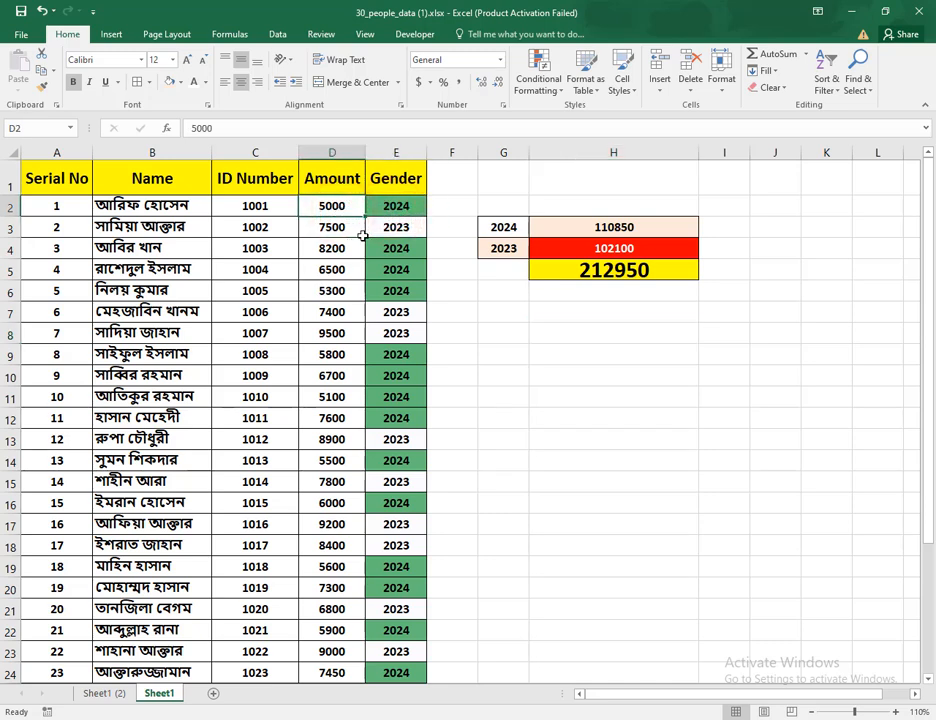
pyautogui.click(341, 314)
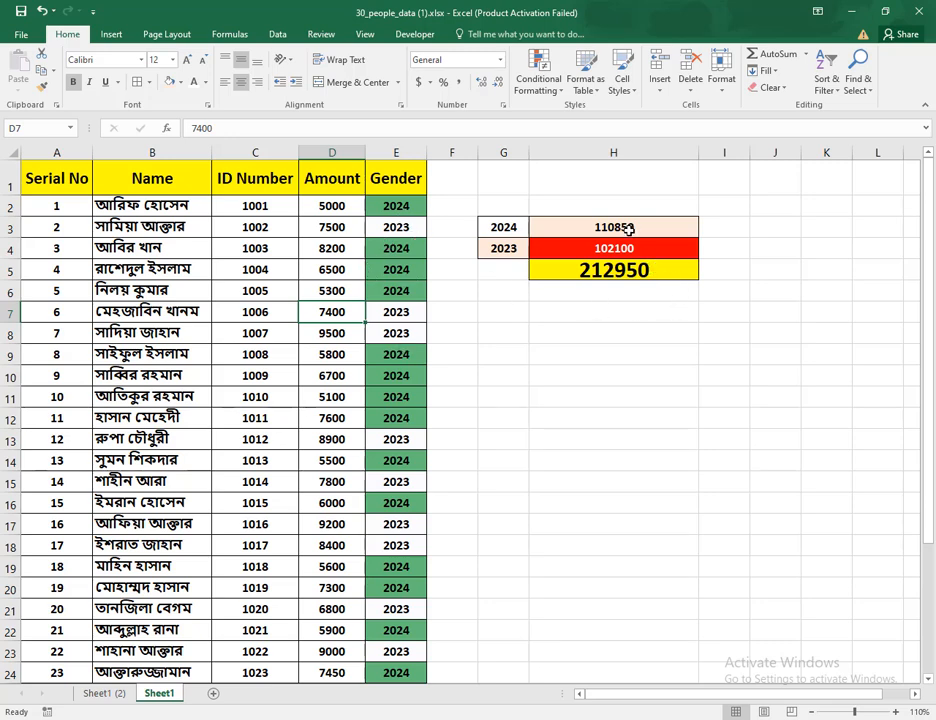
# Step: Copy the year labels 2024 and 2023 from G3:G4 to G9:G10
pyautogui.click(340, 206)
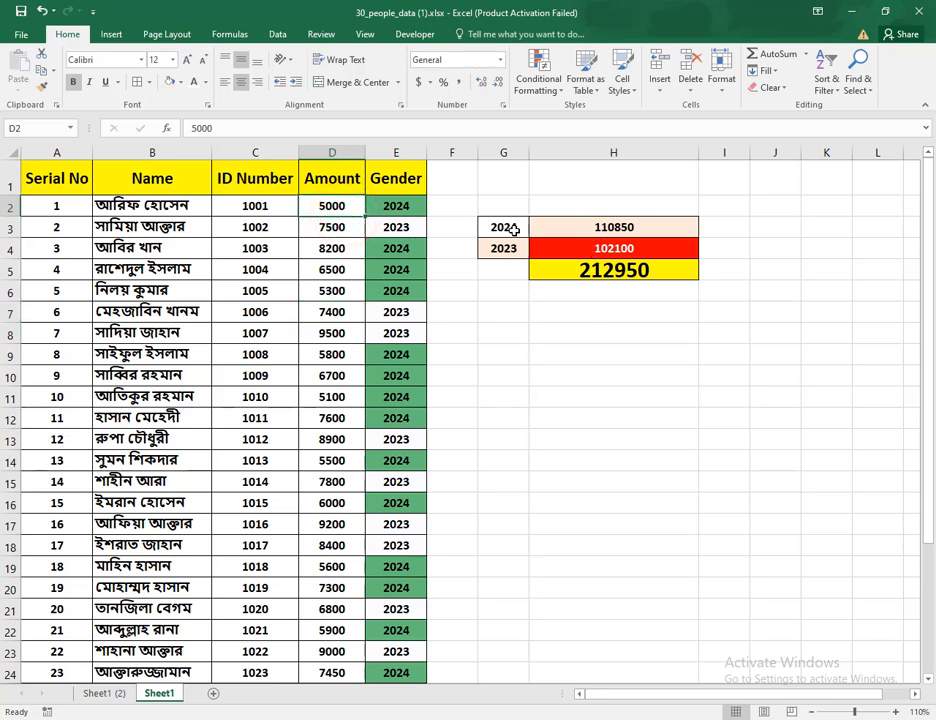
pyautogui.moveTo(510, 227); pyautogui.dragTo(519, 248)
pyautogui.hotkey('ctrl', 'c')
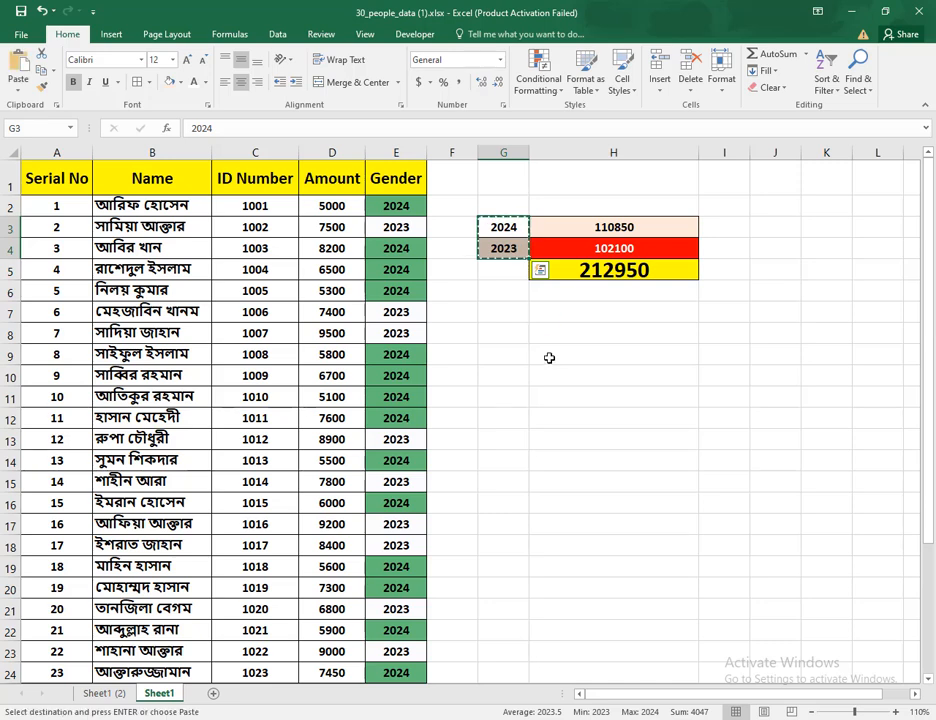
pyautogui.click(512, 358)
pyautogui.hotkey('ctrl', 'v')
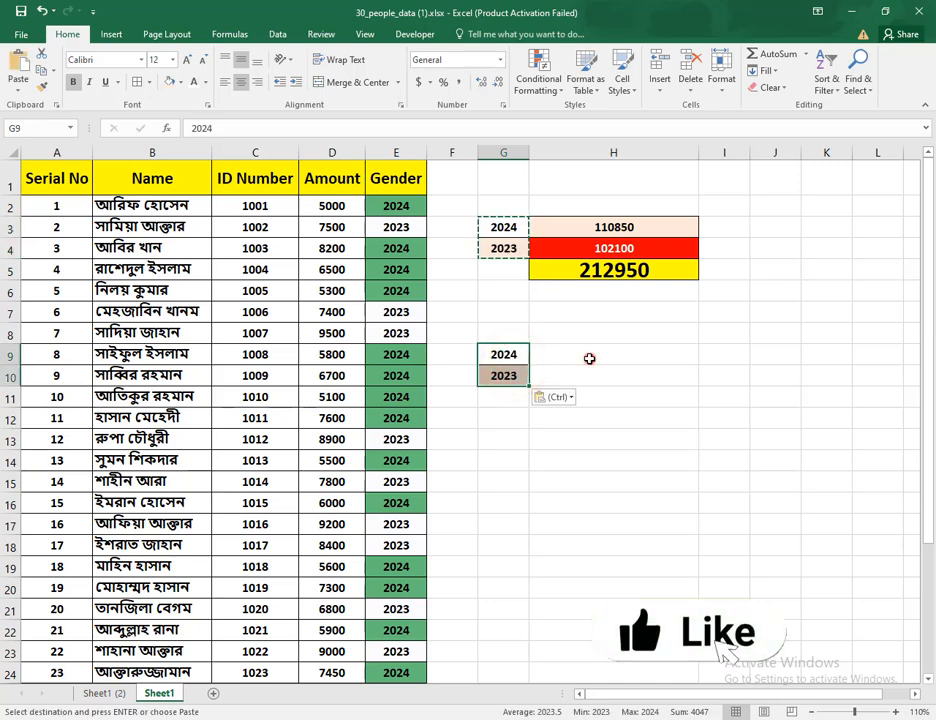
# Step: Start a SUMIF formula in H9 with the year entries E2:E31 as the criteria range
pyautogui.click(590, 357)
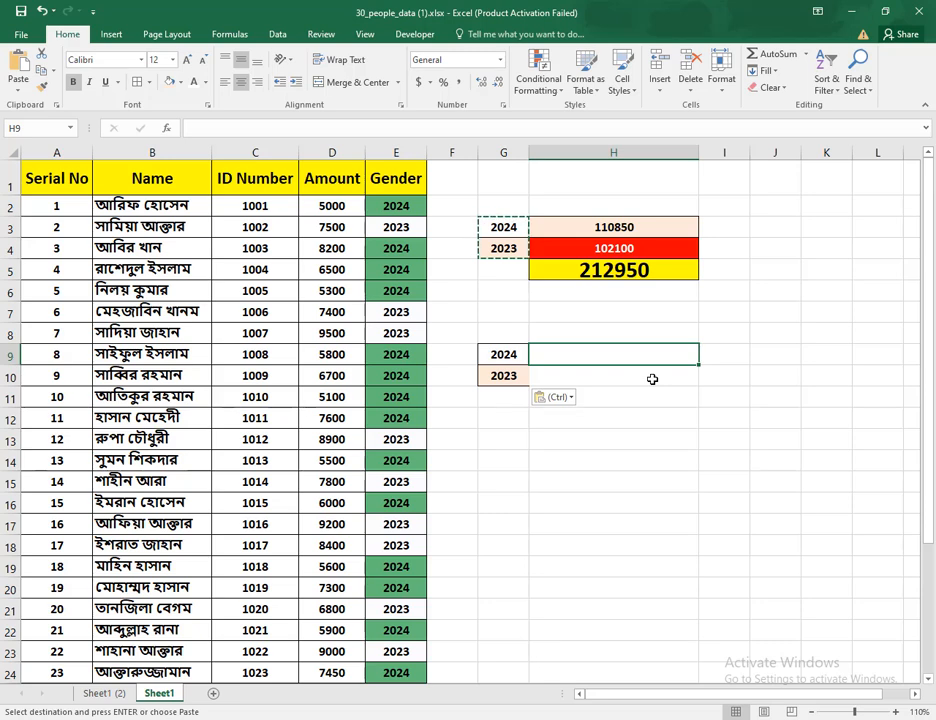
pyautogui.write('=sumif')
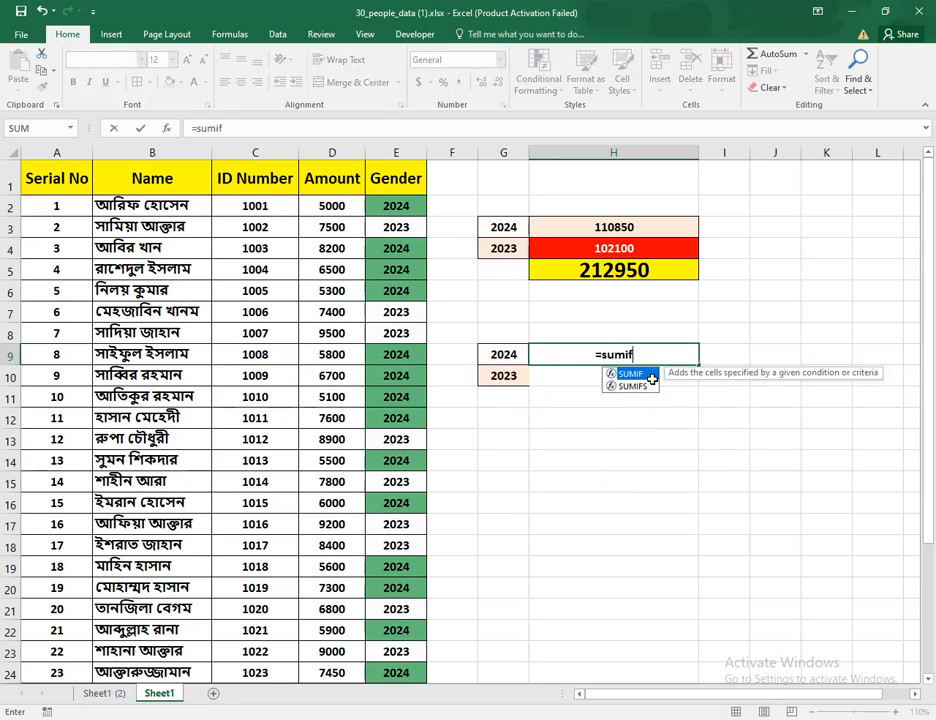
pyautogui.doubleClick(651, 377)
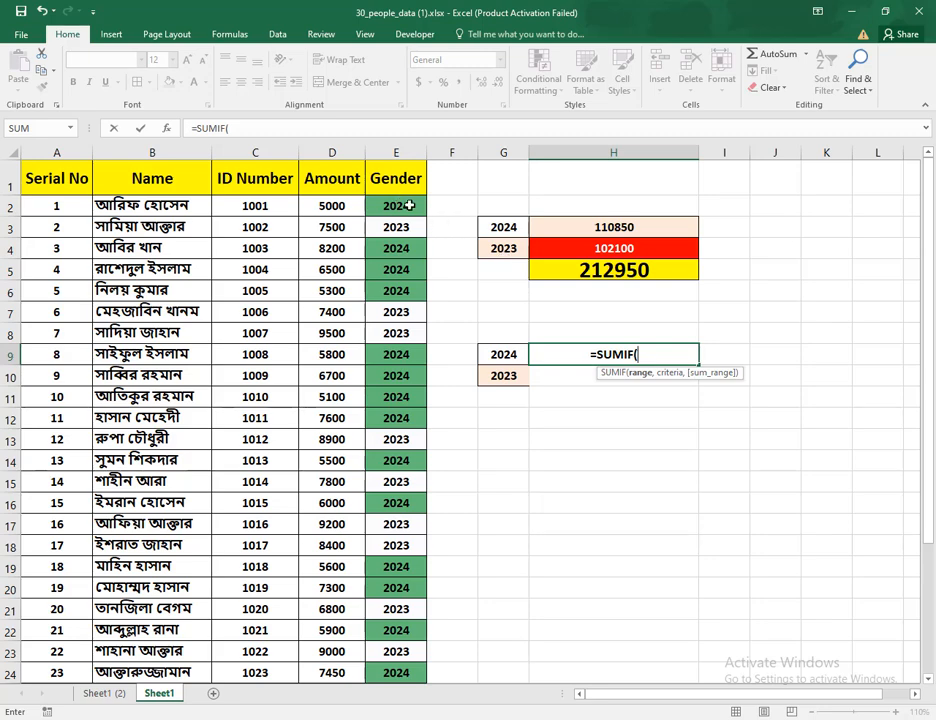
pyautogui.moveTo(405, 205); pyautogui.dragTo(404, 586)
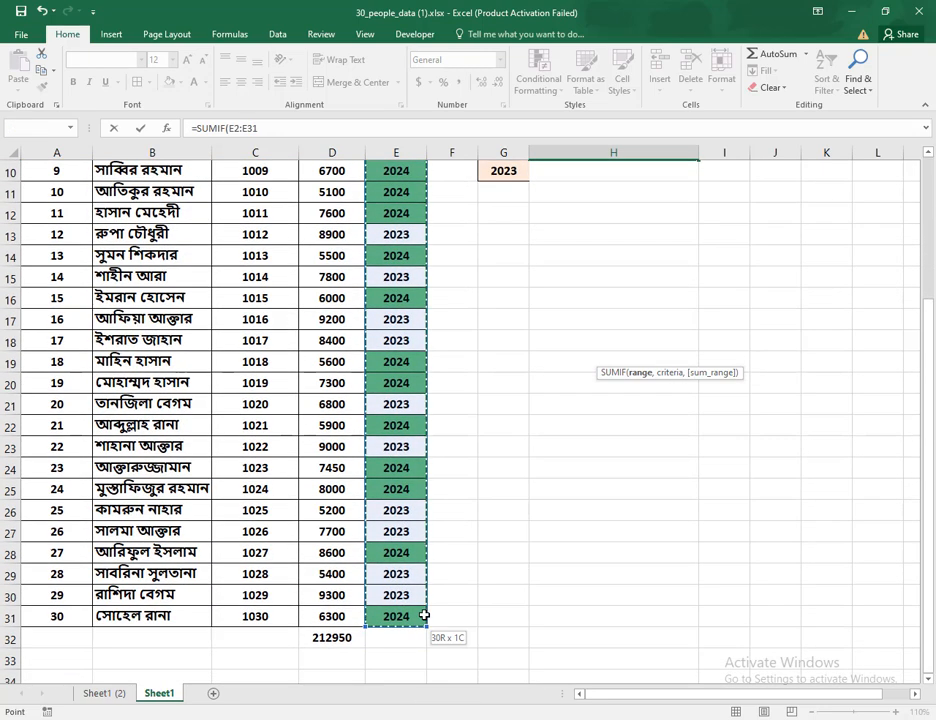
pyautogui.scroll(3, 401, 188)
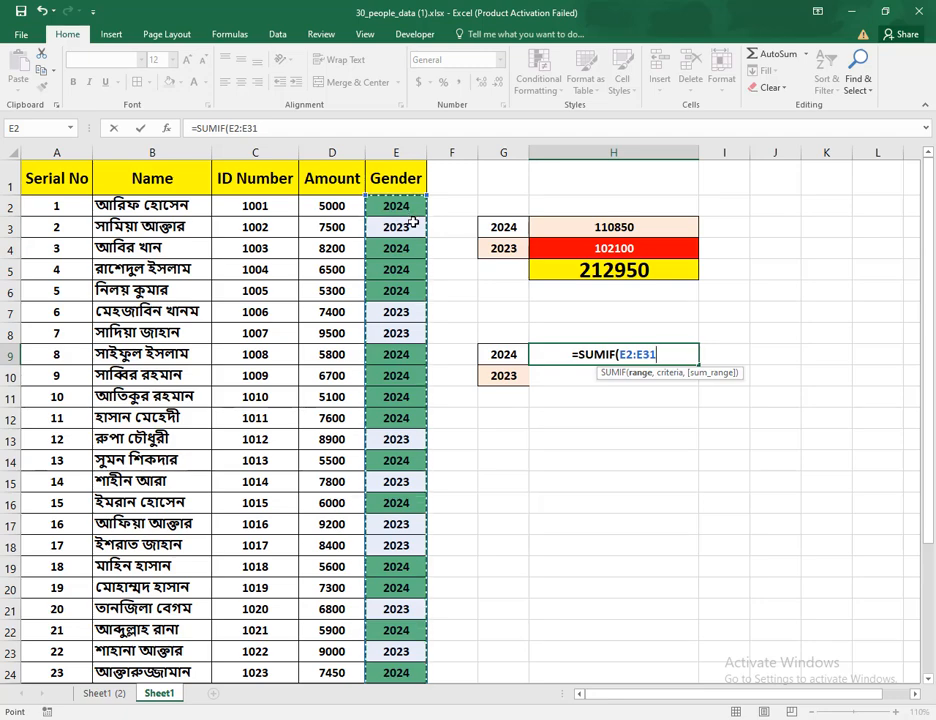
pyautogui.scroll(-2, 444, 615)
pyautogui.scroll(-3, 428, 582)
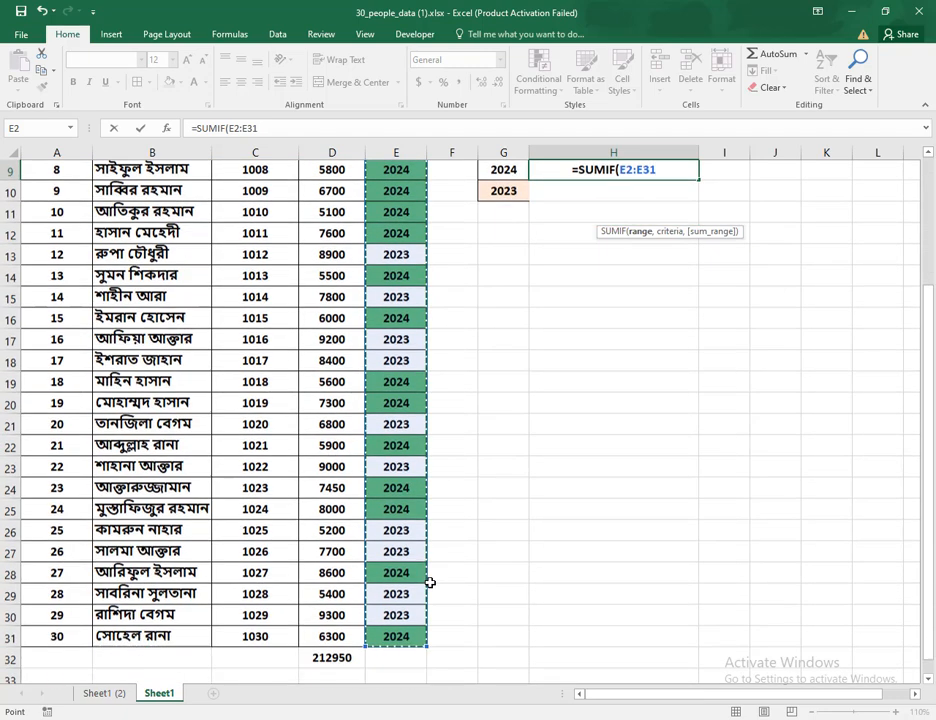
pyautogui.scroll(5, 445, 581)
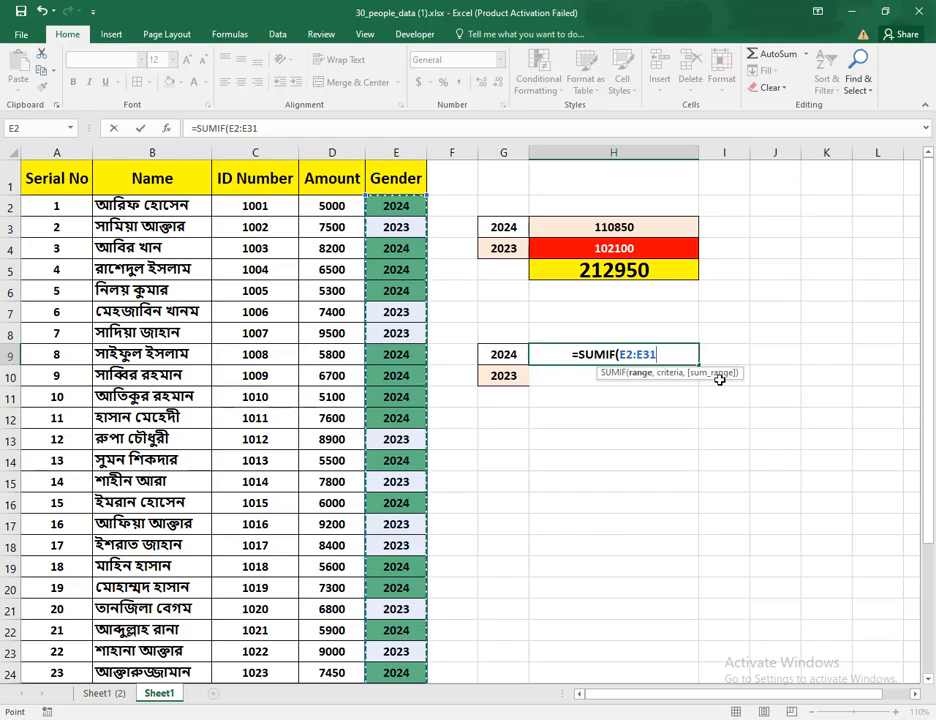
# Step: Complete the H9 formula with G9 as the criterion and the Amount cells D2:D31 as the sum range
pyautogui.write(',')
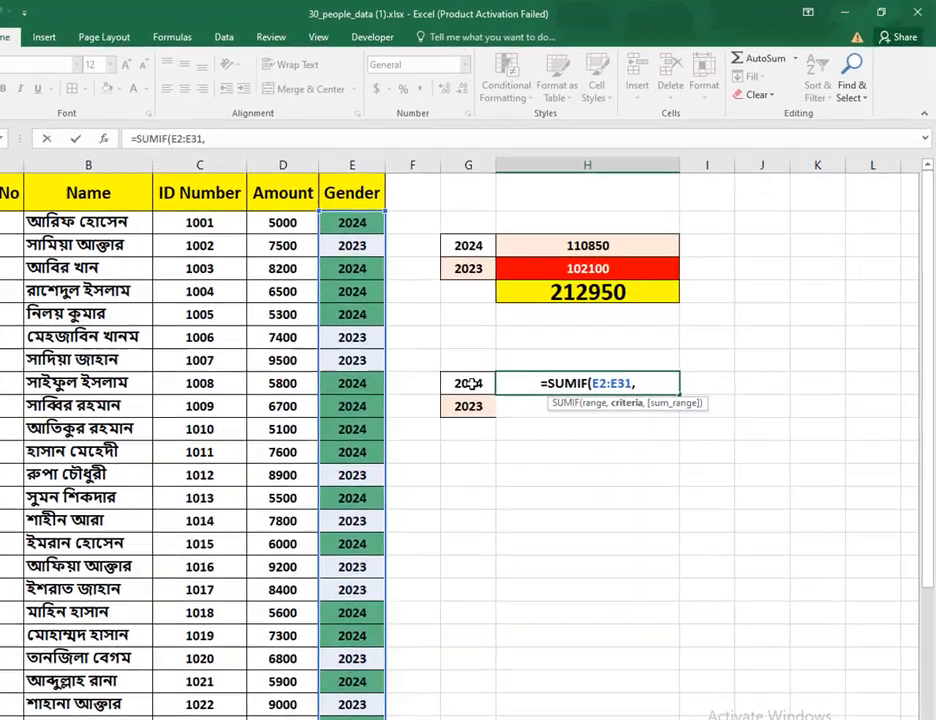
pyautogui.click(505, 354)
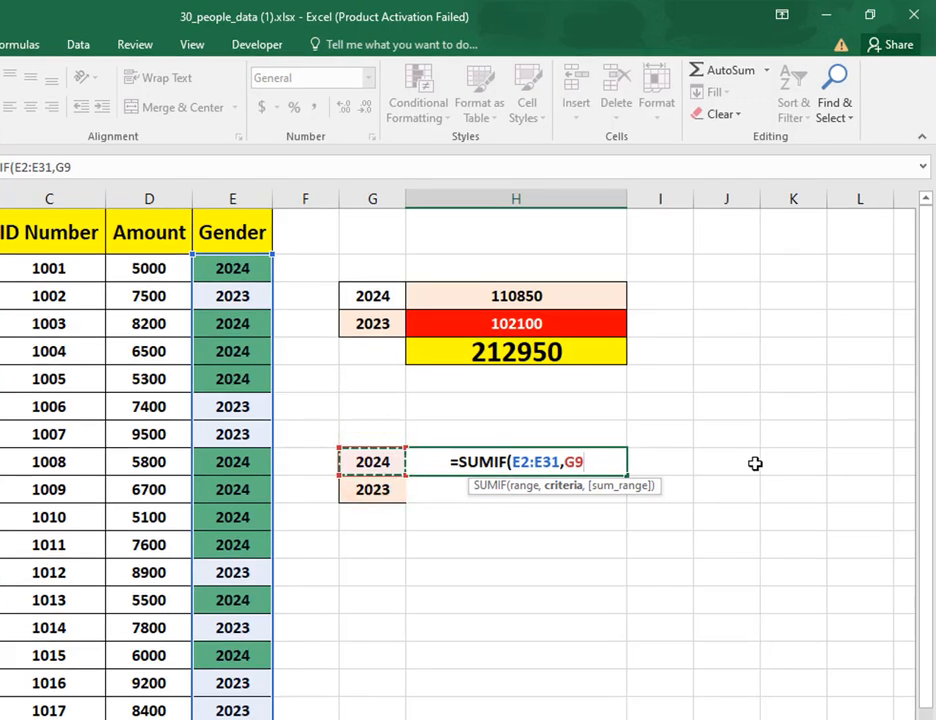
pyautogui.write(',')
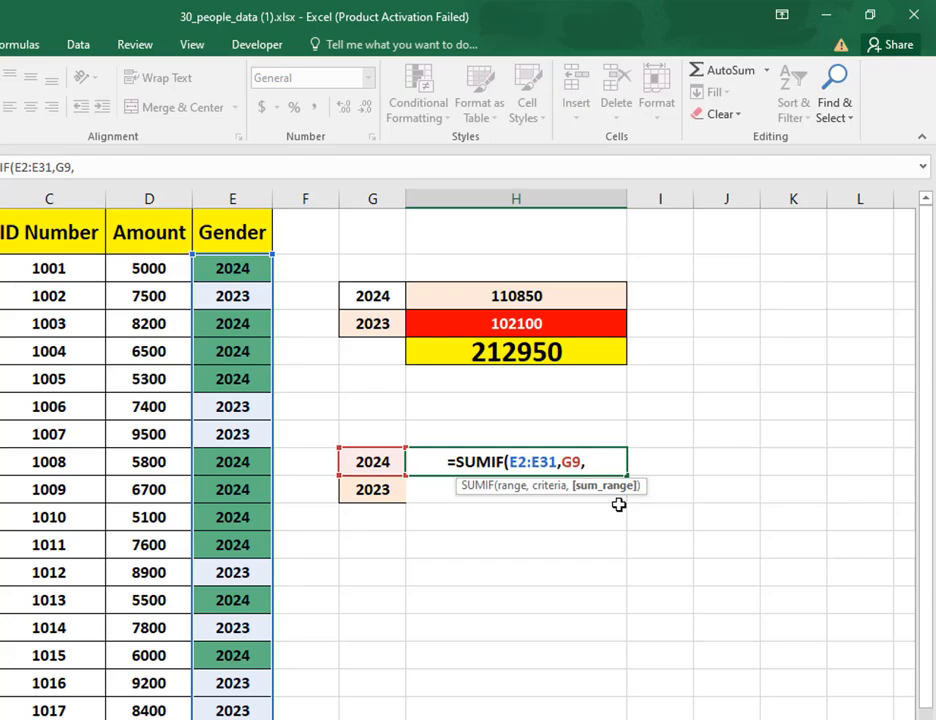
pyautogui.moveTo(150, 268); pyautogui.dragTo(150, 716)
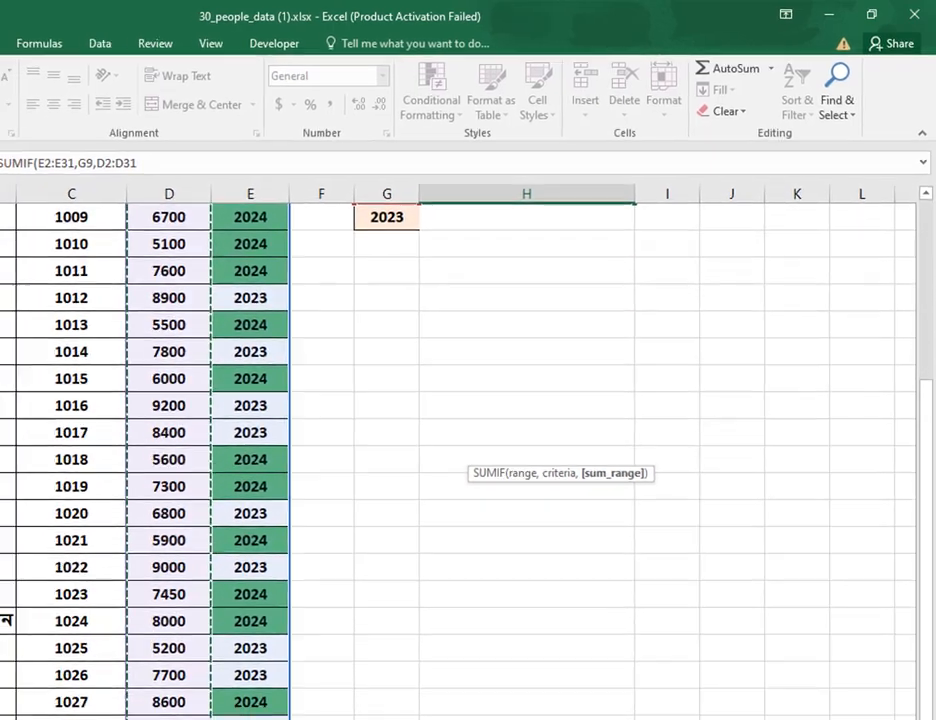
pyautogui.scroll(3, 623, 579)
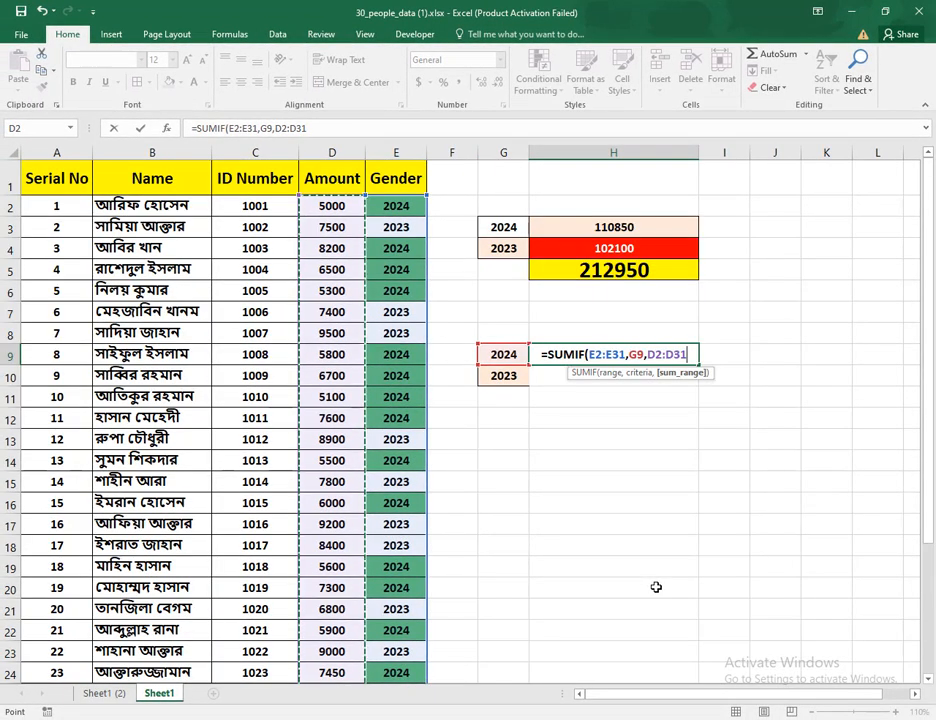
pyautogui.write(')')
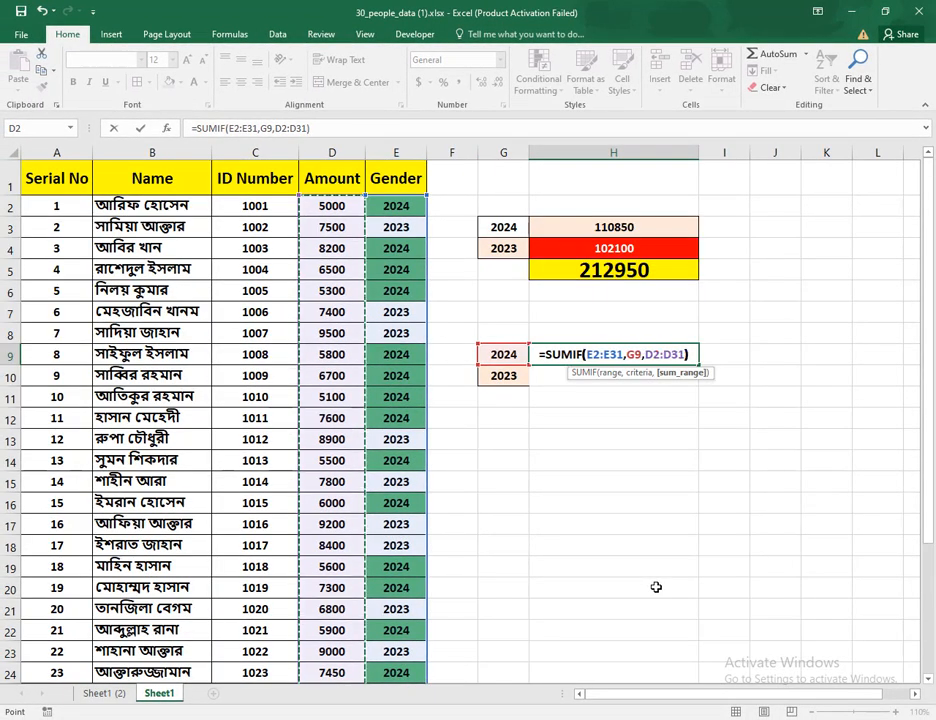
pyautogui.press('Return')
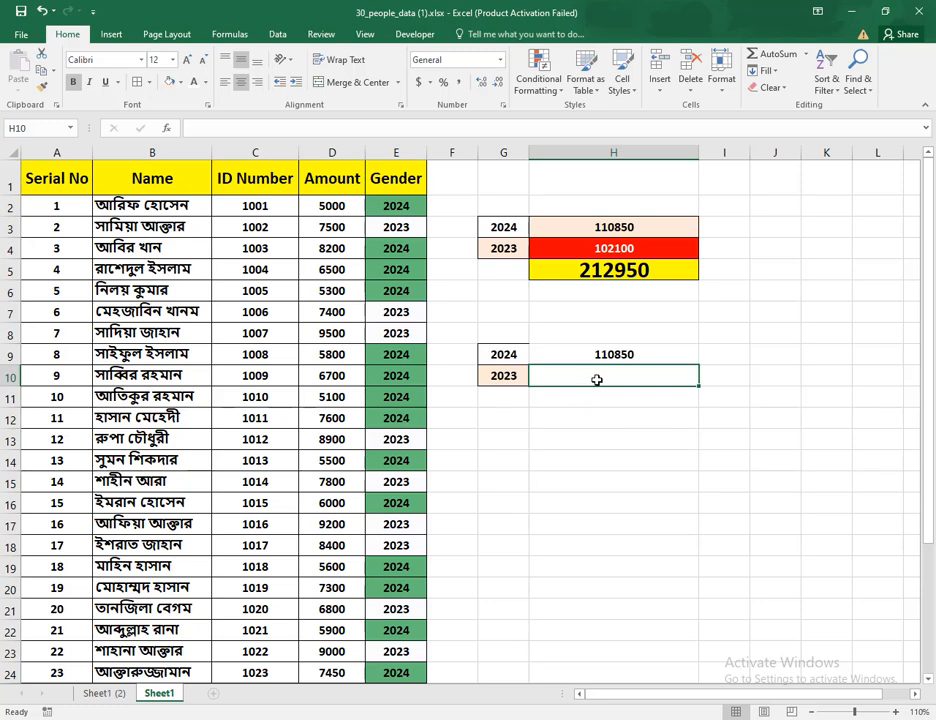
# Step: Total the 2023 amounts in H10 with =SUMIF(E2:E31,G10,D2:D31)
pyautogui.click(596, 380)
pyautogui.write('=sumif')
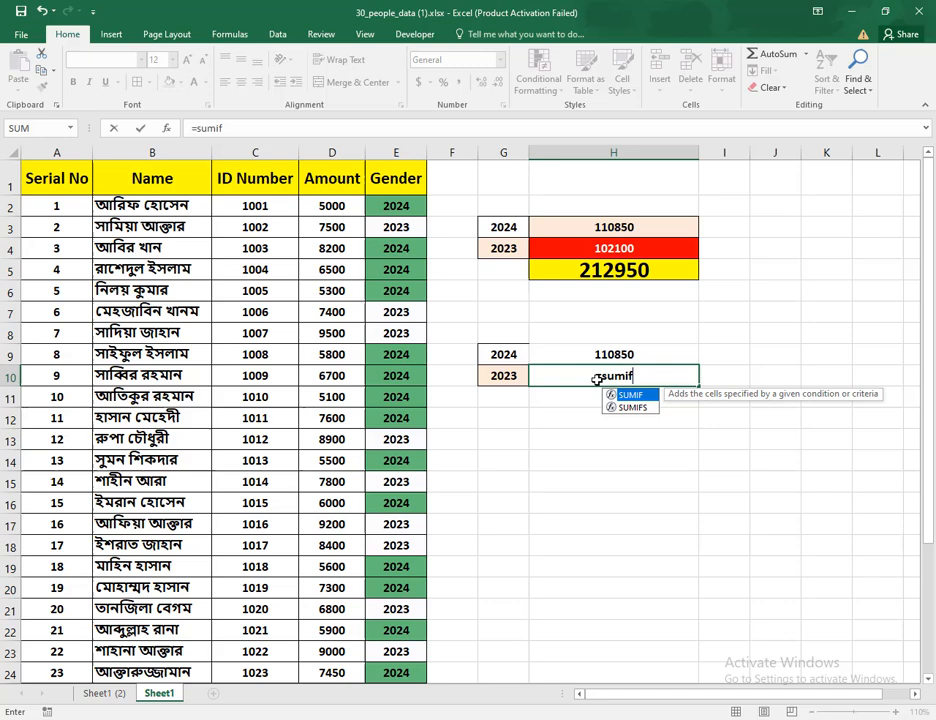
pyautogui.press('Tab')
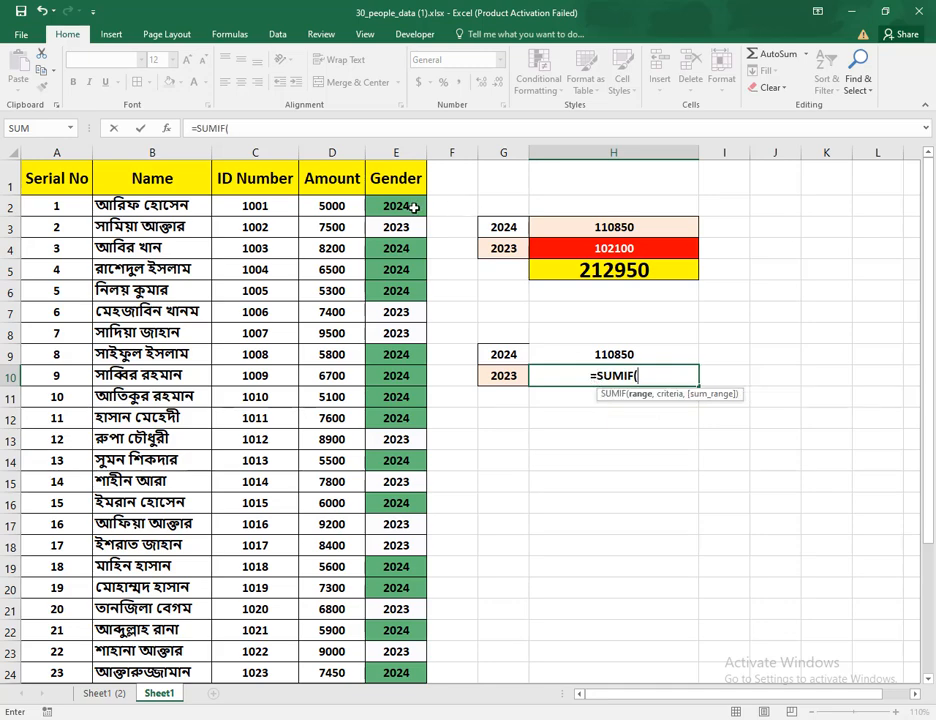
pyautogui.moveTo(413, 206); pyautogui.dragTo(383, 702)
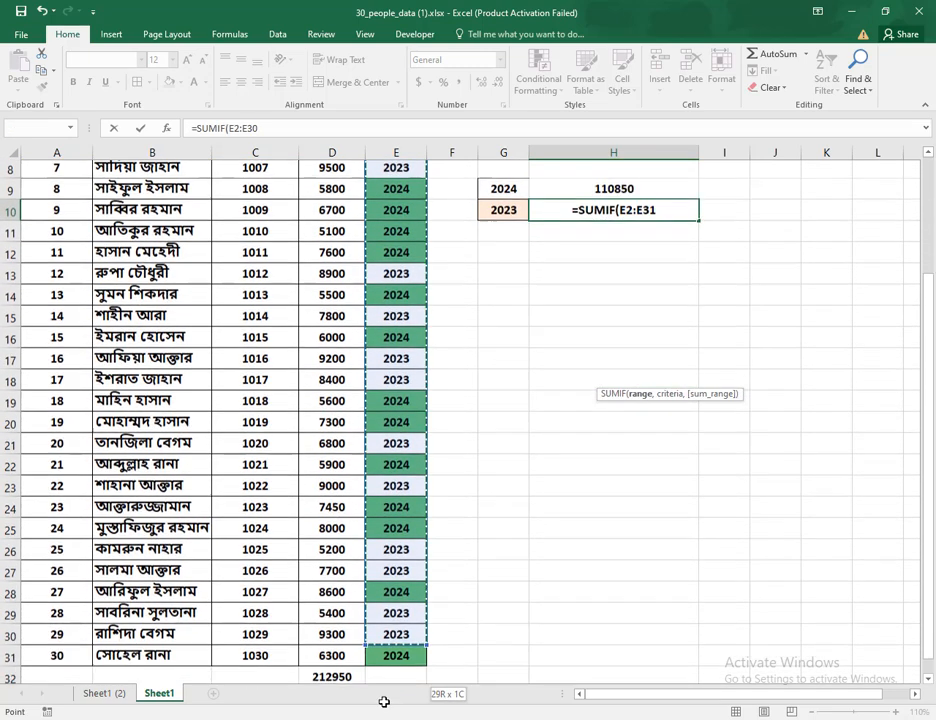
pyautogui.write(',')
pyautogui.scroll(3, 614, 560)
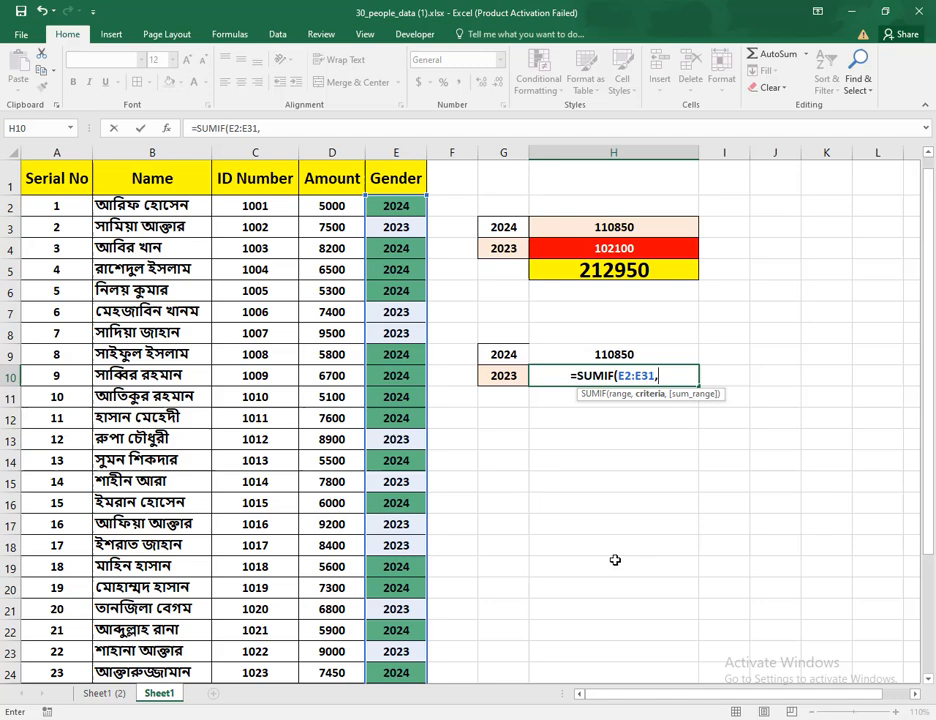
pyautogui.click(510, 375)
pyautogui.write(',')
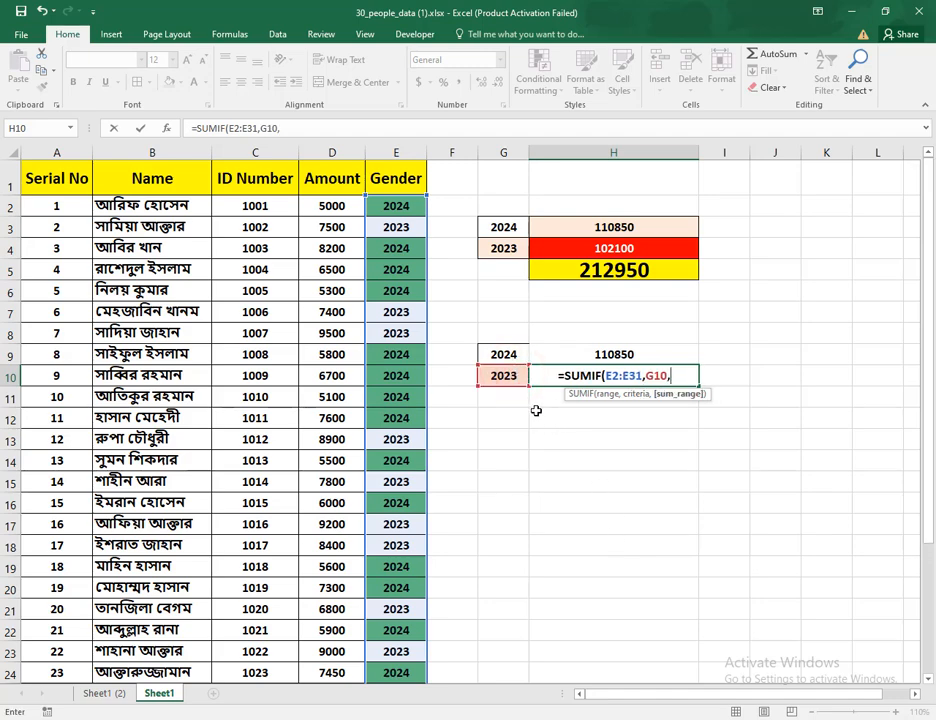
pyautogui.moveTo(339, 203); pyautogui.dragTo(339, 620)
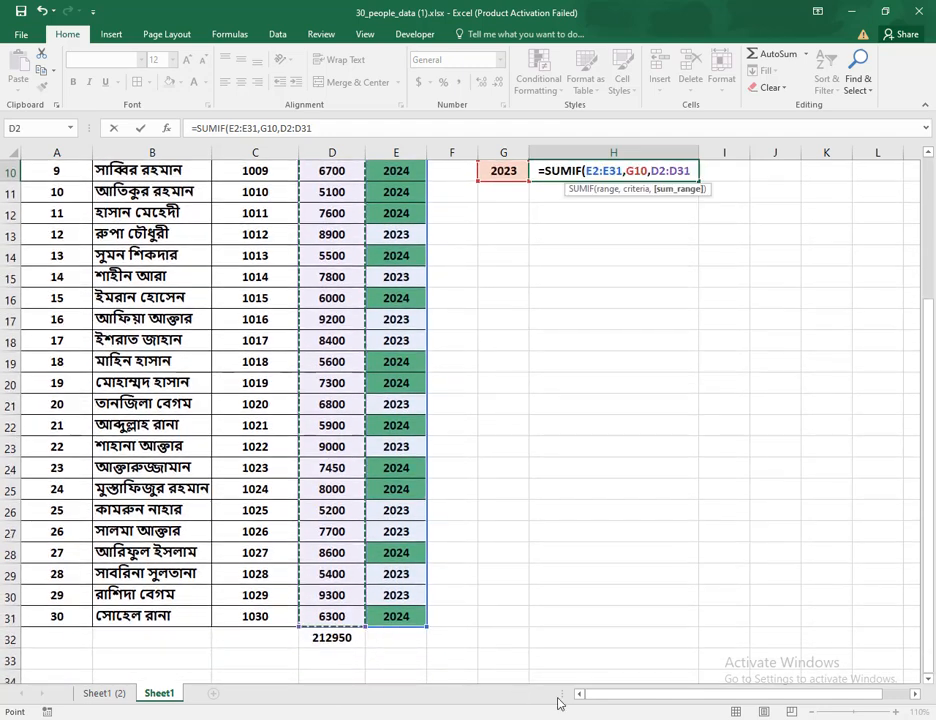
pyautogui.write(')')
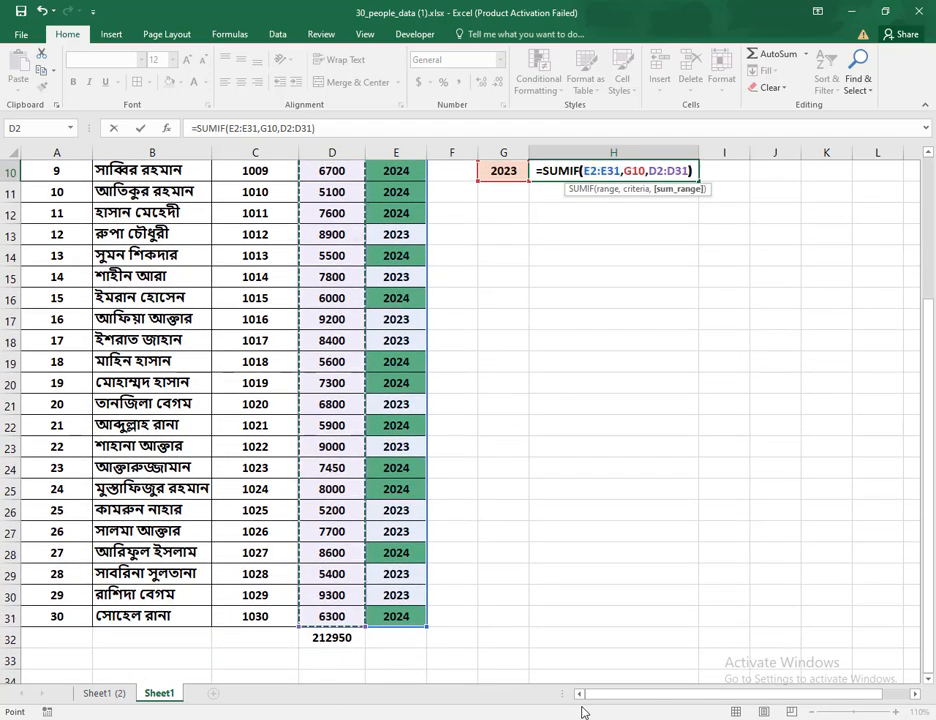
pyautogui.press('Return')
pyautogui.scroll(3, 622, 634)
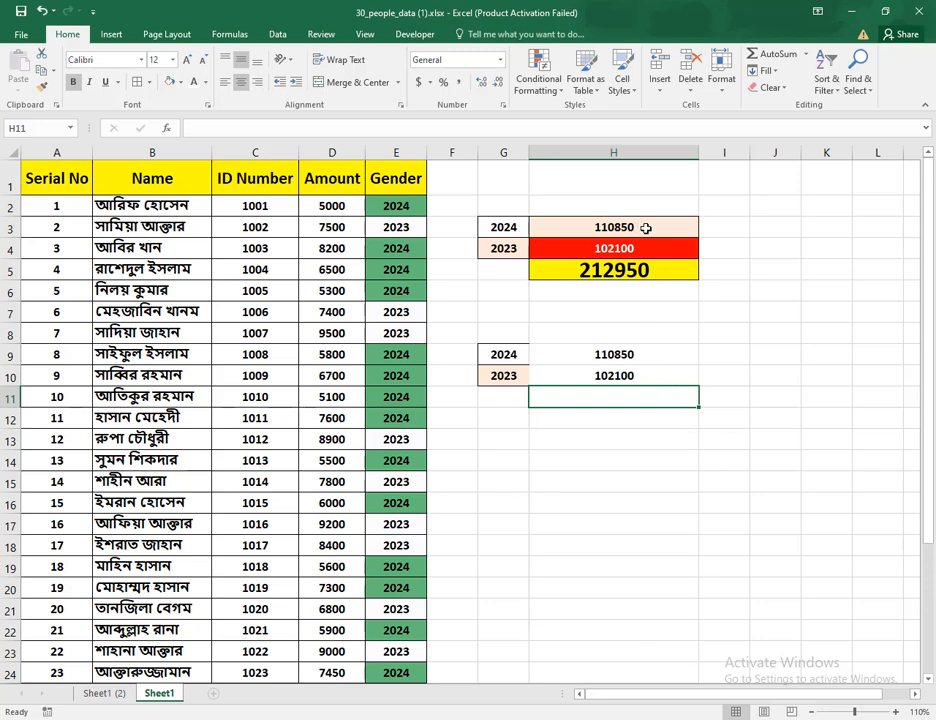
# Step: Change the Amount in D10 to 8000 to test whether the year totals update
pyautogui.click(333, 380)
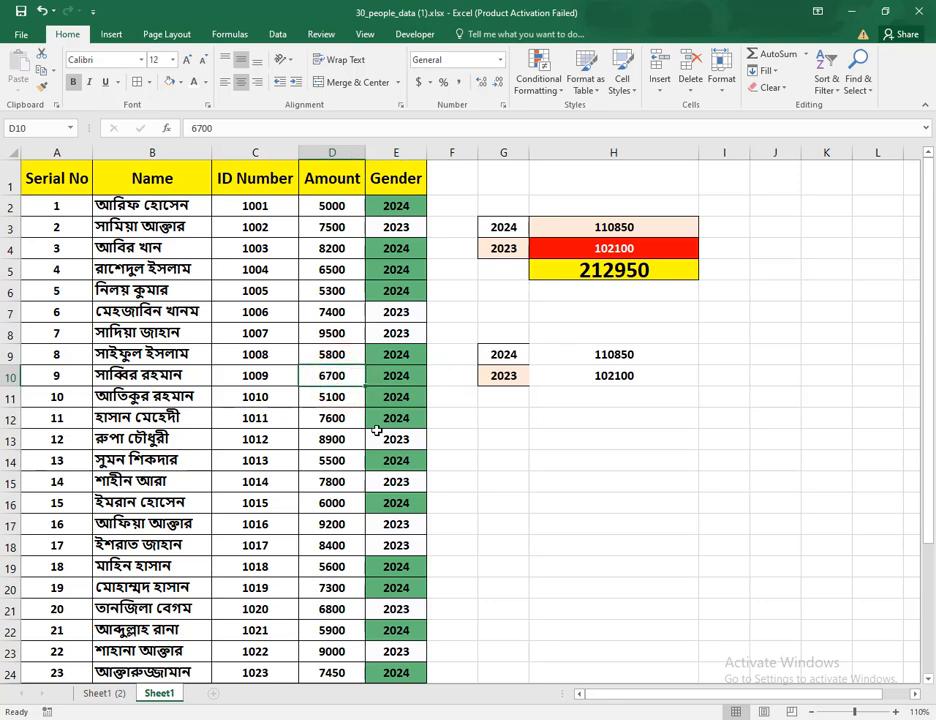
pyautogui.write('8000')
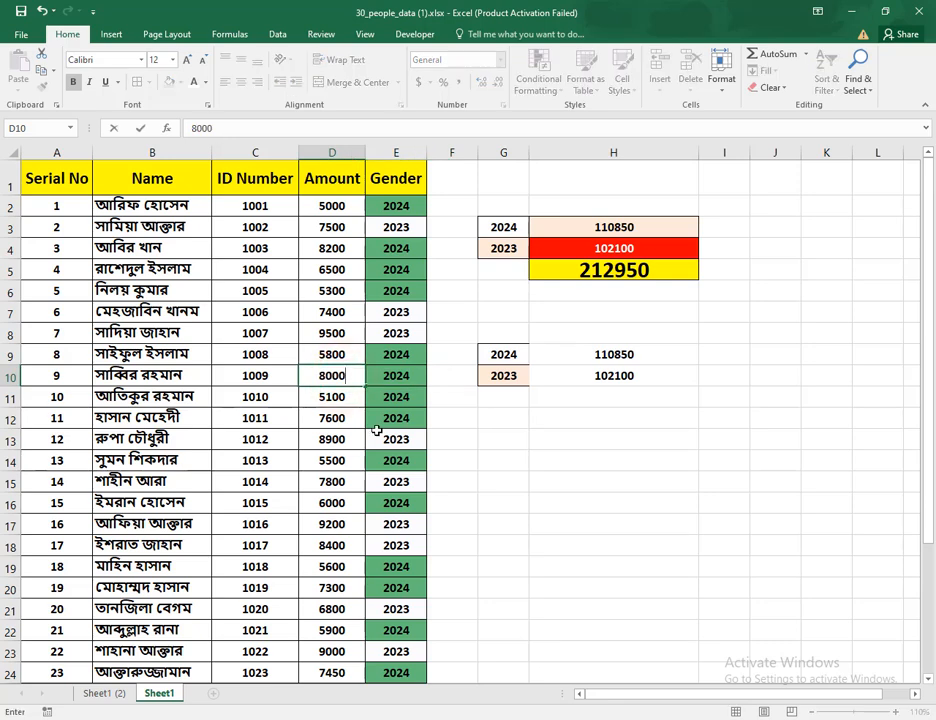
pyautogui.press('Return')
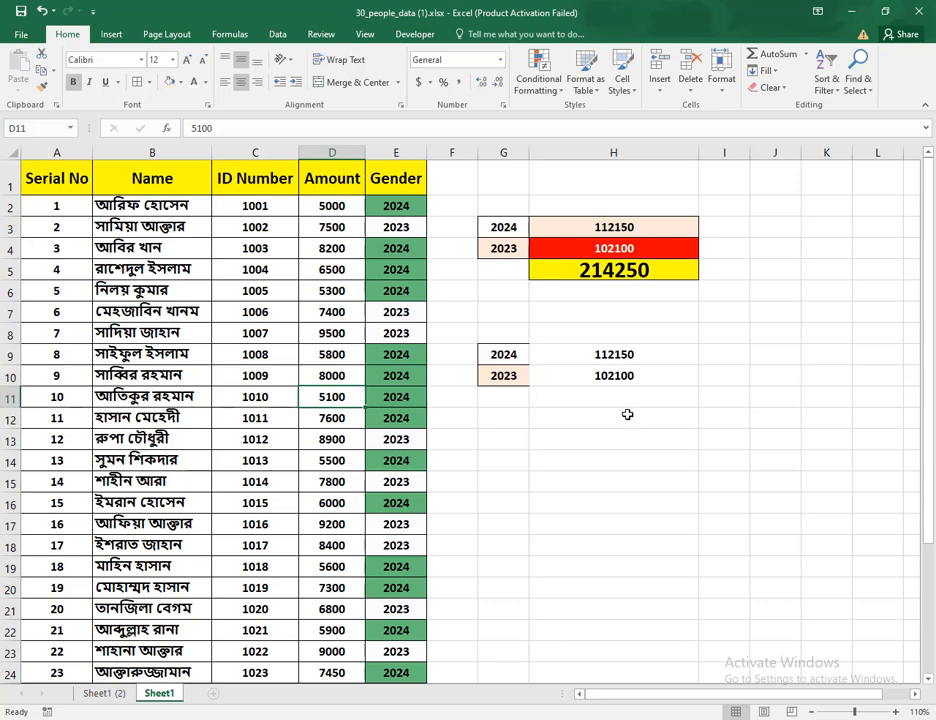
# Step: Replace the Gender header in E1 with "Yeas"
pyautogui.click(407, 180)
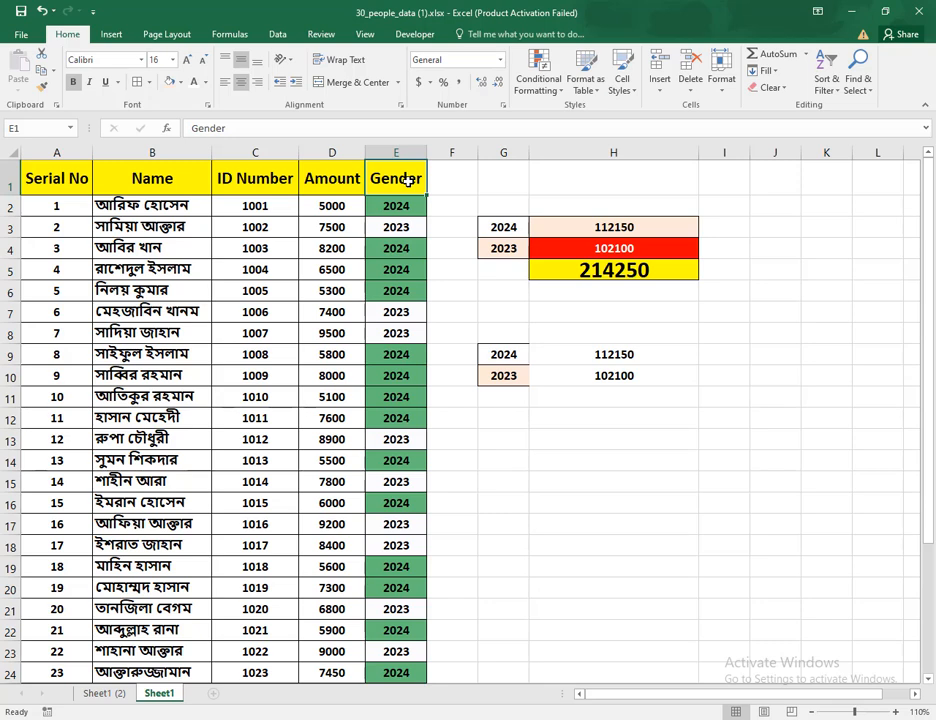
pyautogui.write('Yeas')
pyautogui.press('Return')
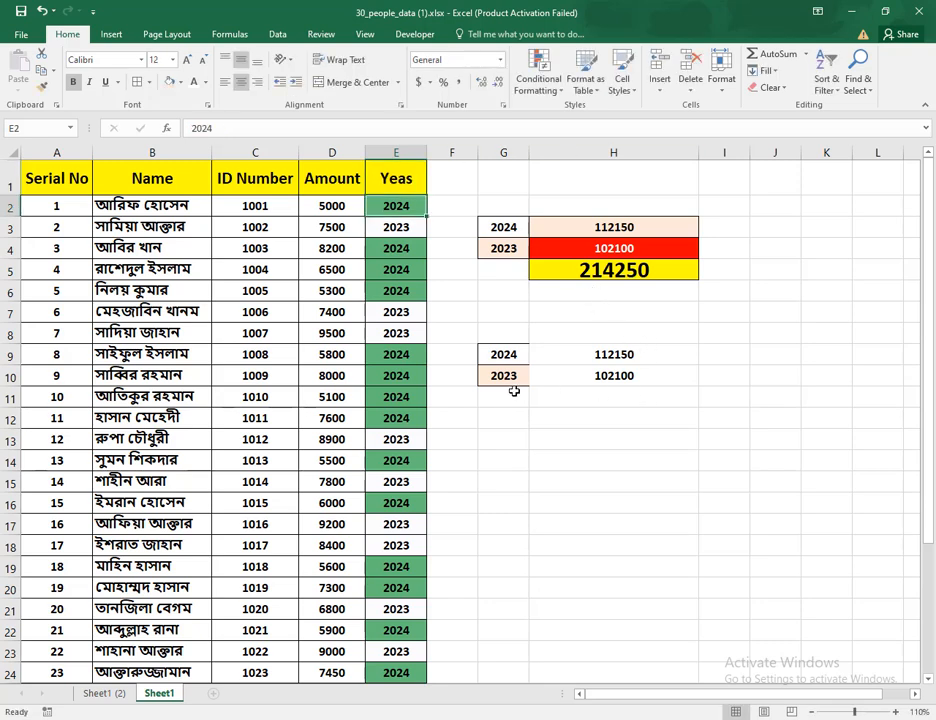
pyautogui.scroll(-3, 514, 392)
pyautogui.scroll(-3, 528, 410)
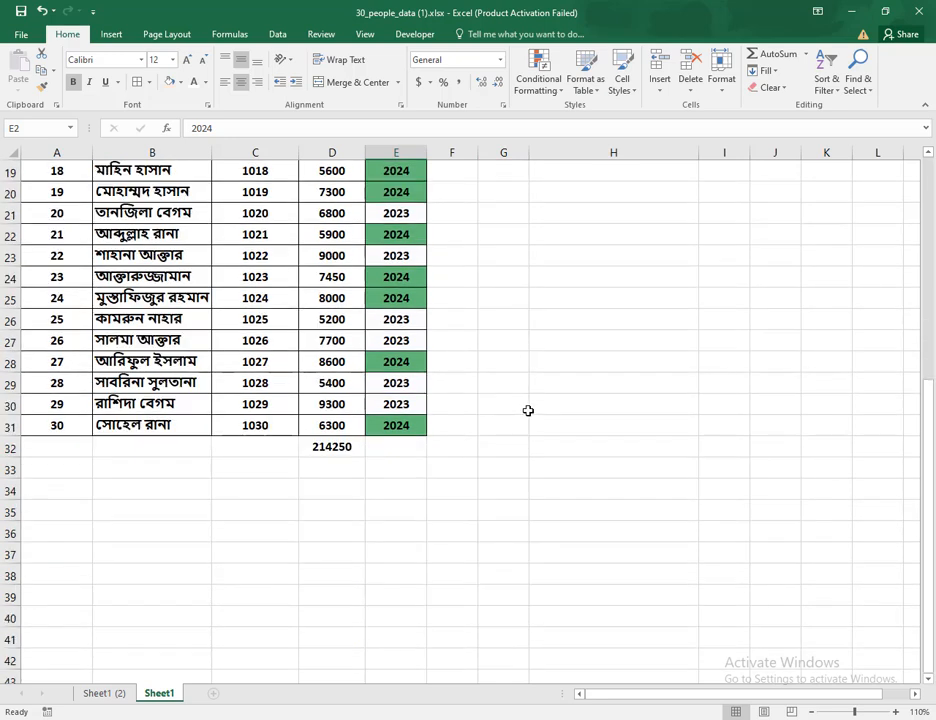
pyautogui.scroll(4, 537, 408)
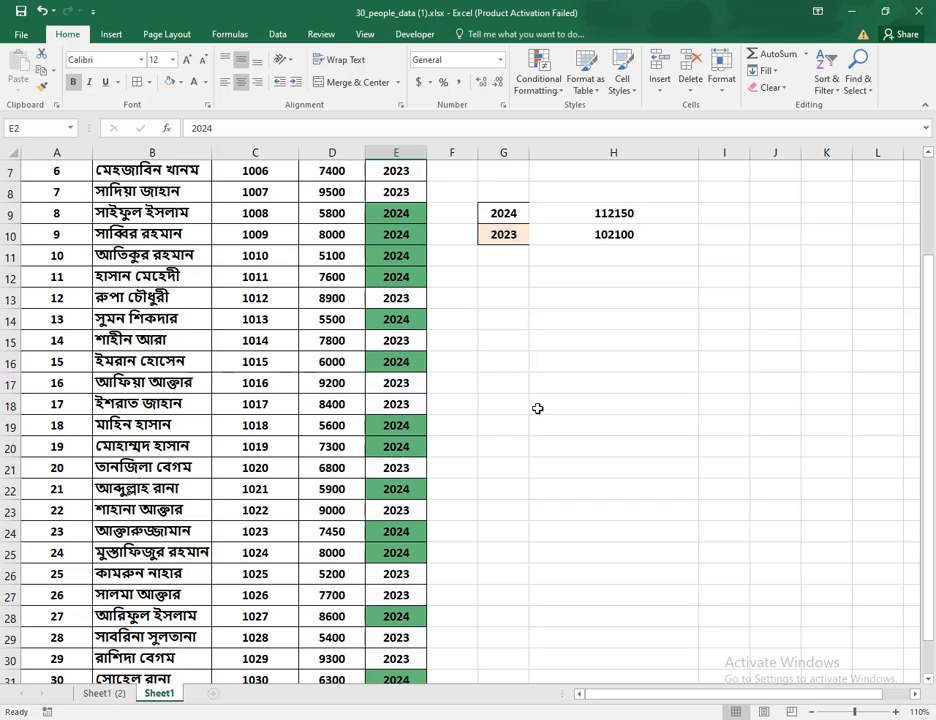